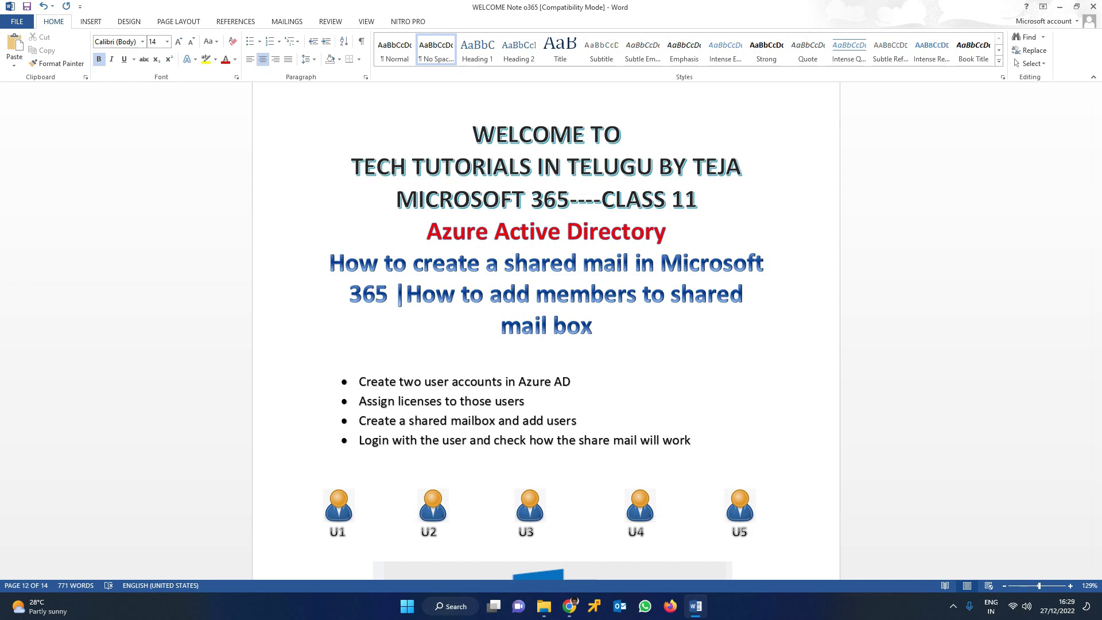
# Scroll the agenda and highlight the shared mailbox point in the Word document.
pyautogui.scroll(-2, 544, 341)
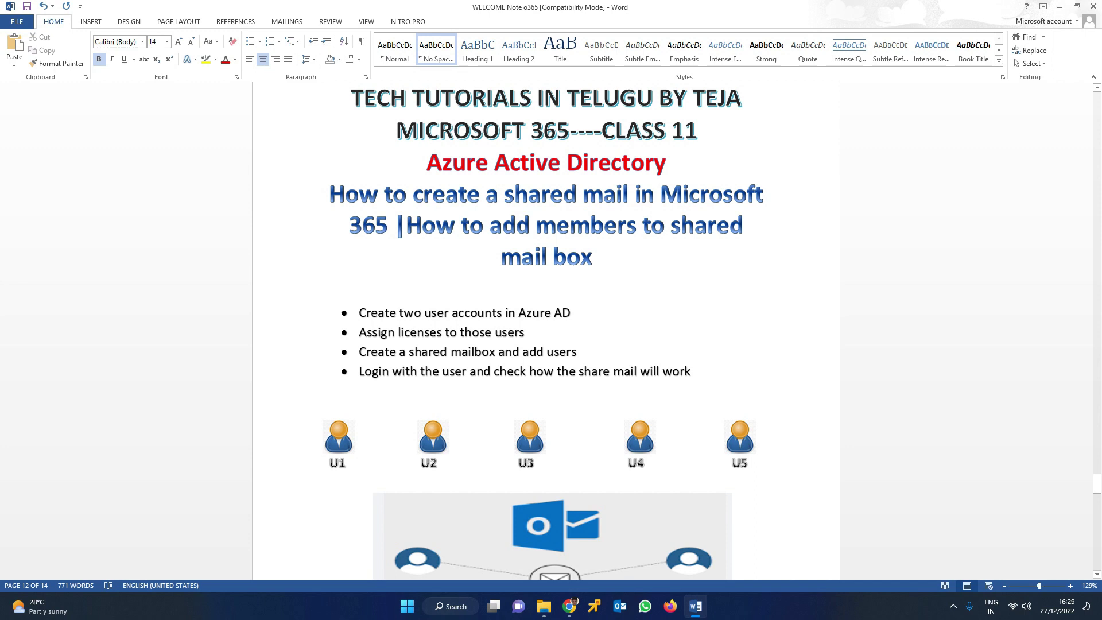
pyautogui.moveTo(576, 352); pyautogui.dragTo(400, 352)
pyautogui.click(323, 390)
pyautogui.scroll(-3, 545, 330)
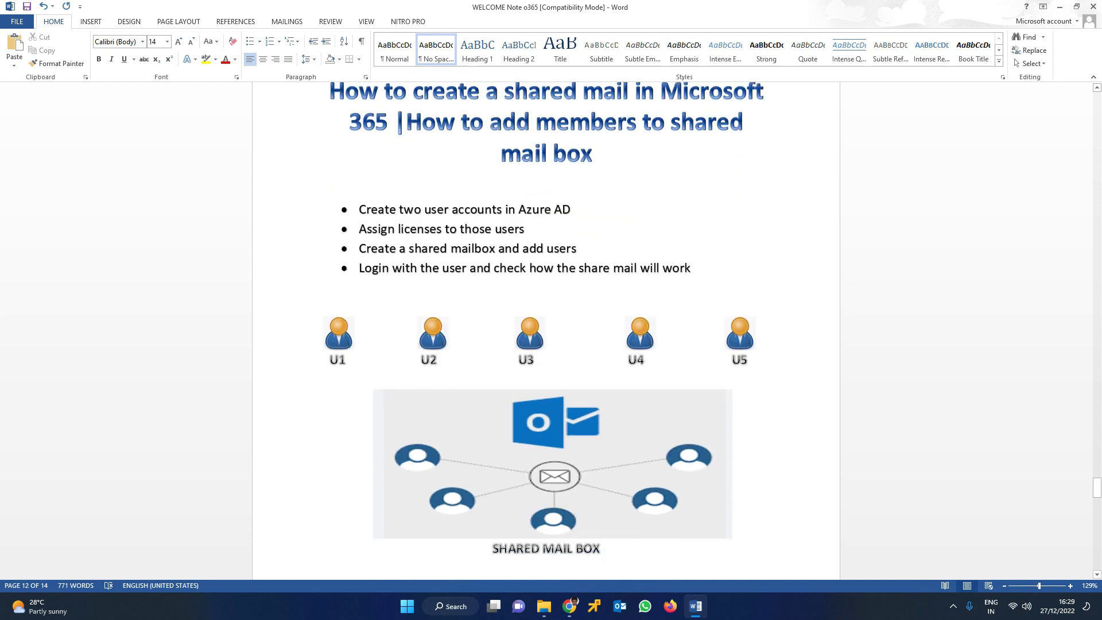
pyautogui.scroll(-1, 545, 317)
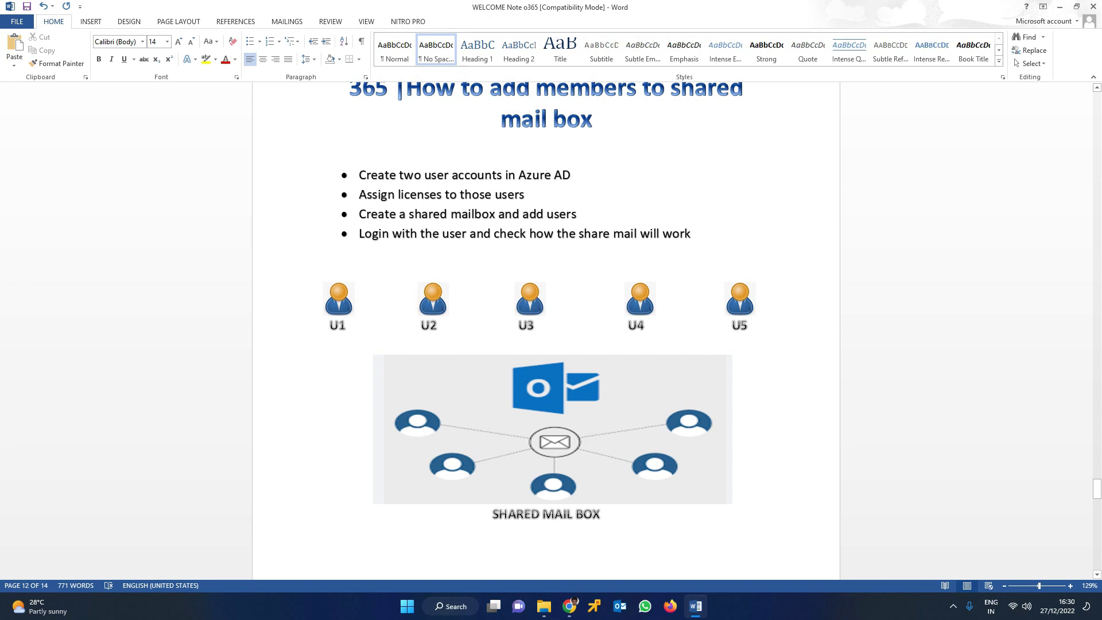
# Select the U1 through U5 user pictures one by one.
pyautogui.click(339, 299)
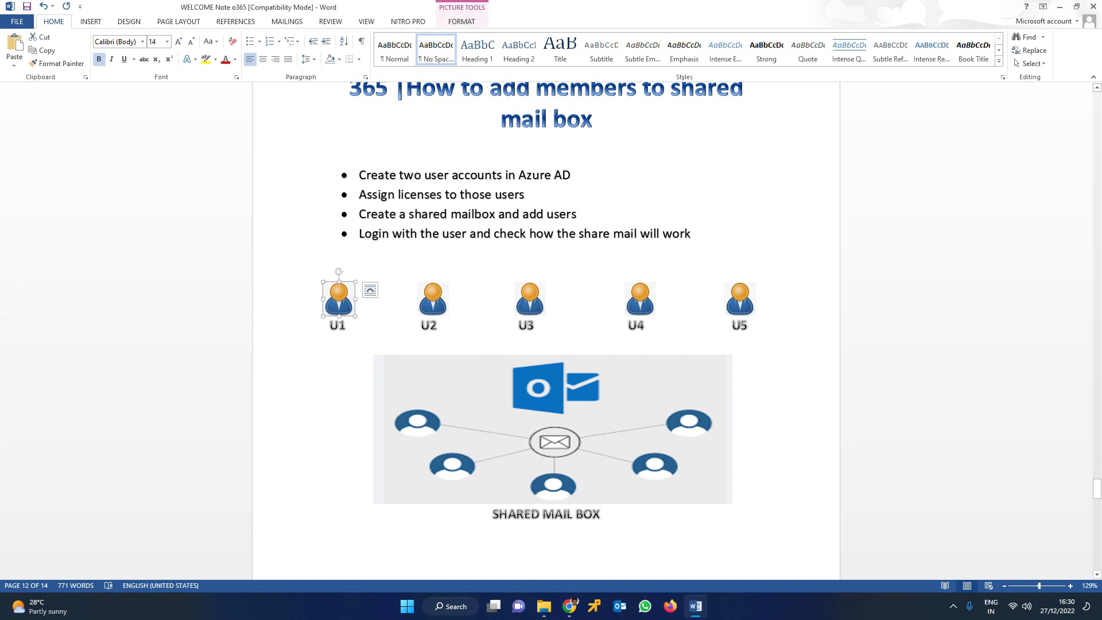
pyautogui.click(433, 298)
pyautogui.click(529, 298)
pyautogui.click(640, 299)
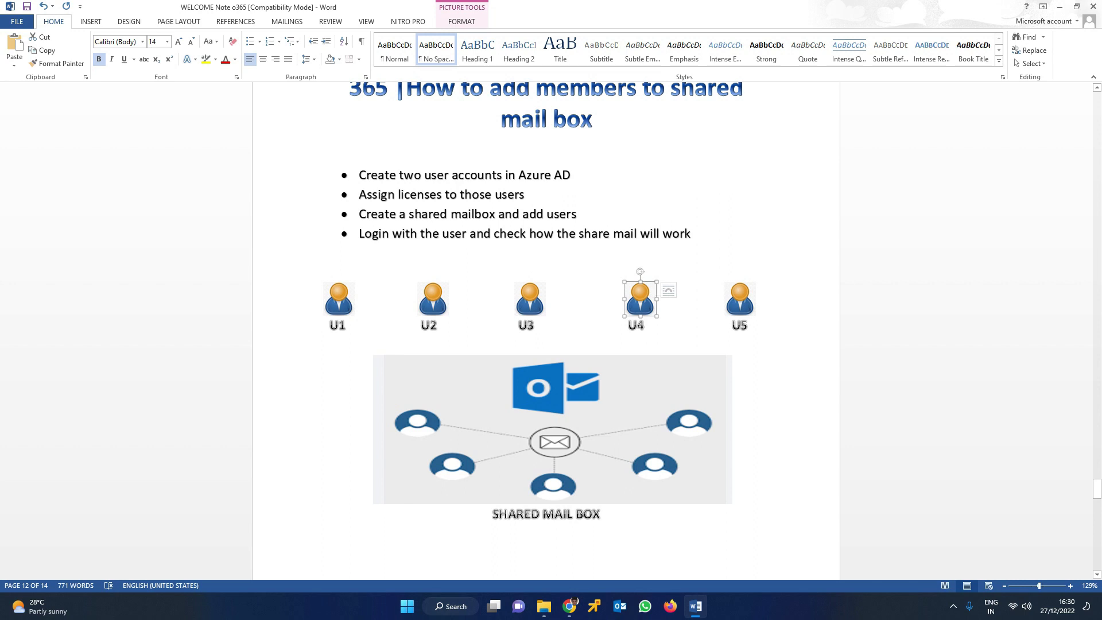
pyautogui.click(740, 299)
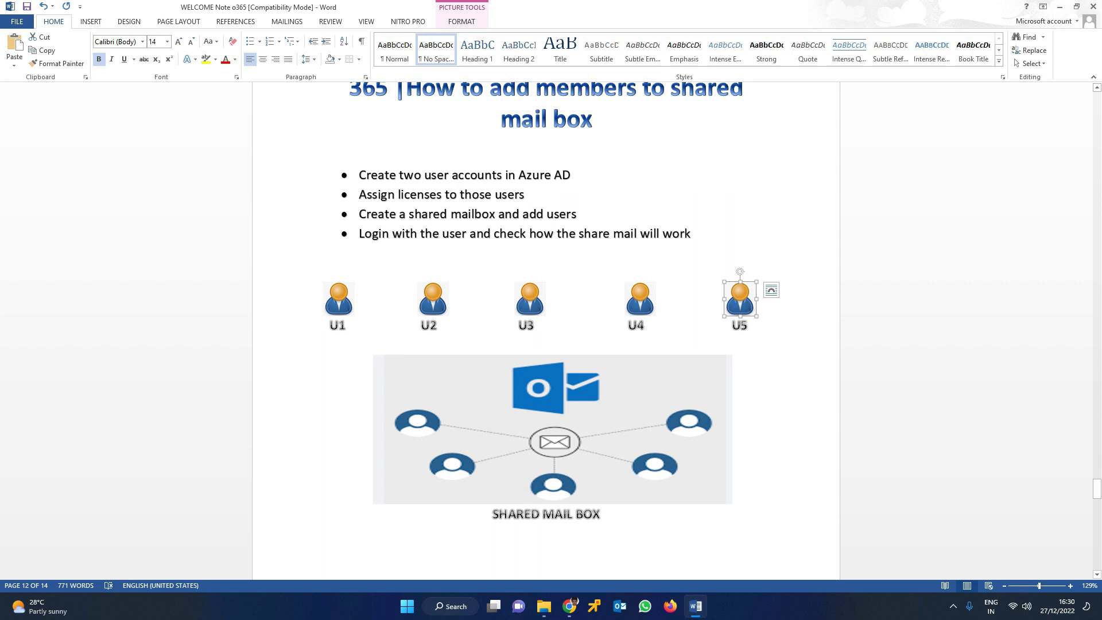
# Go through the U2–U5 and U1 pictures again, then bring up the Microsoft 365 home page.
pyautogui.click(432, 298)
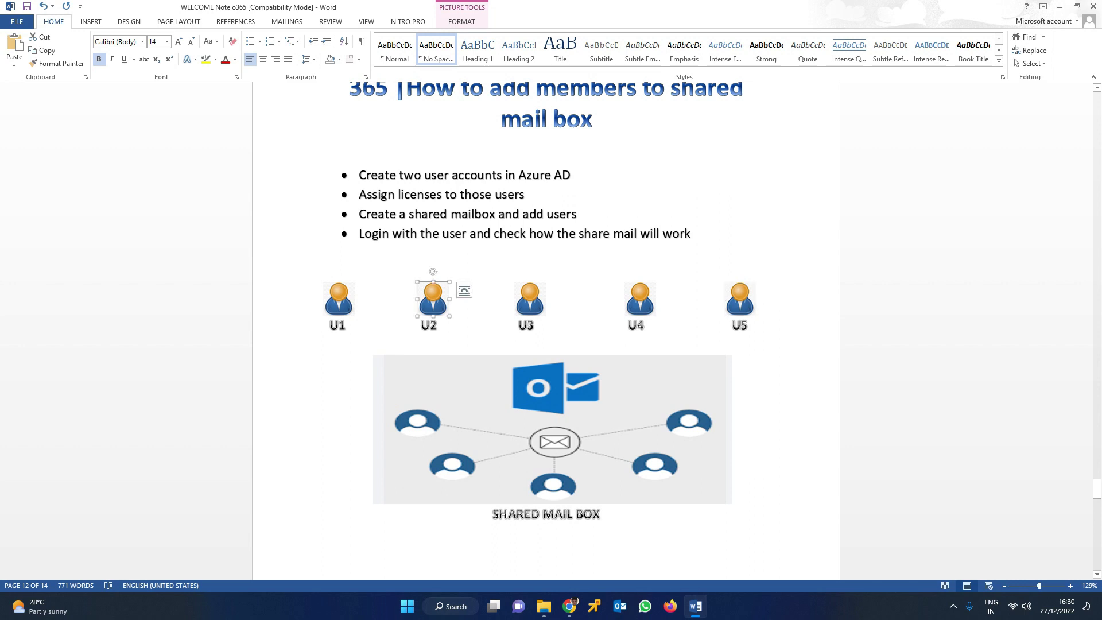
pyautogui.click(530, 299)
pyautogui.click(640, 299)
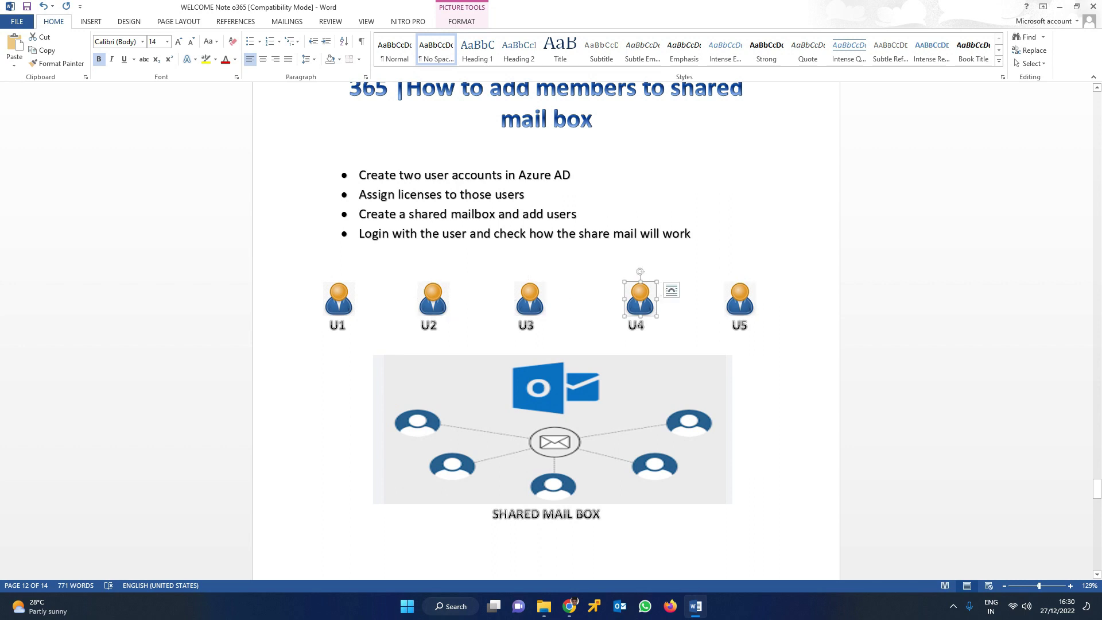
pyautogui.click(740, 299)
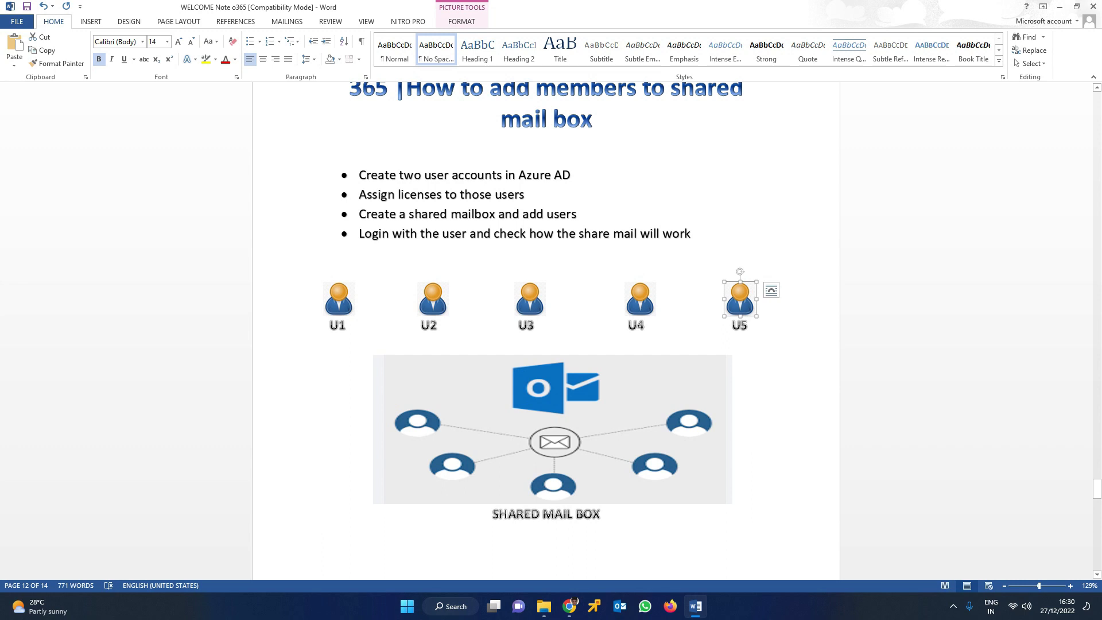
pyautogui.click(339, 299)
pyautogui.click(324, 253)
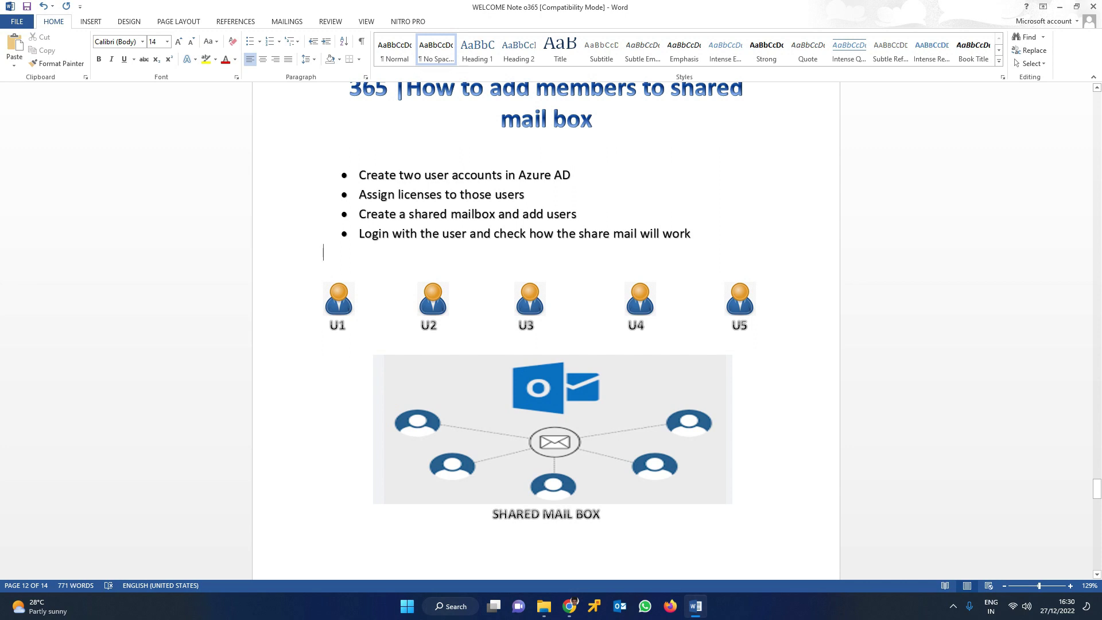
pyautogui.scroll(3, 545, 330)
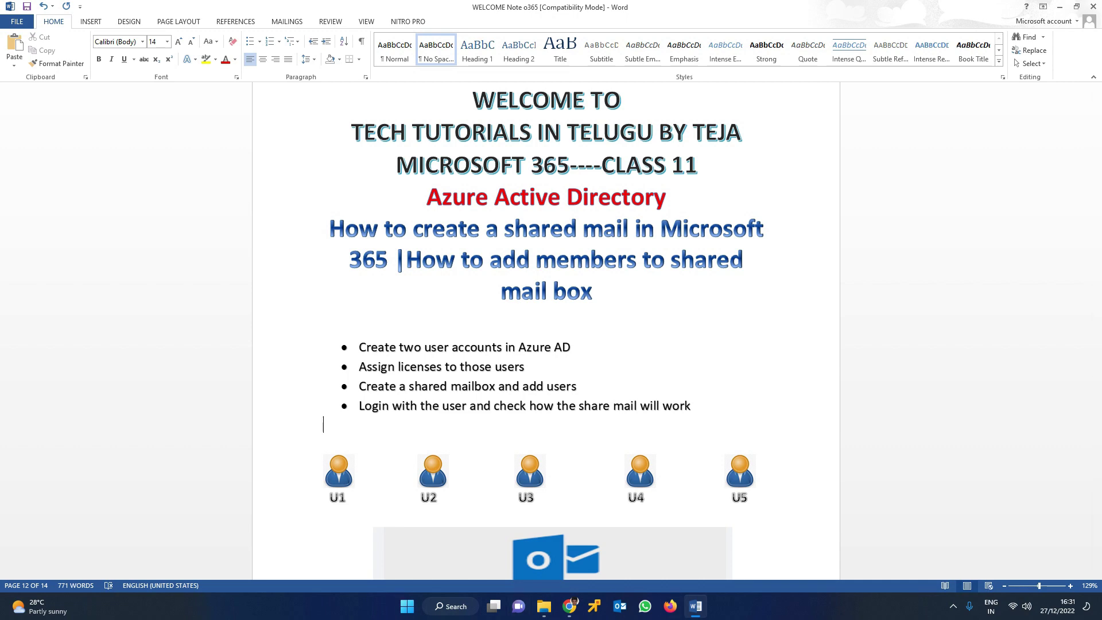
pyautogui.click(569, 606)
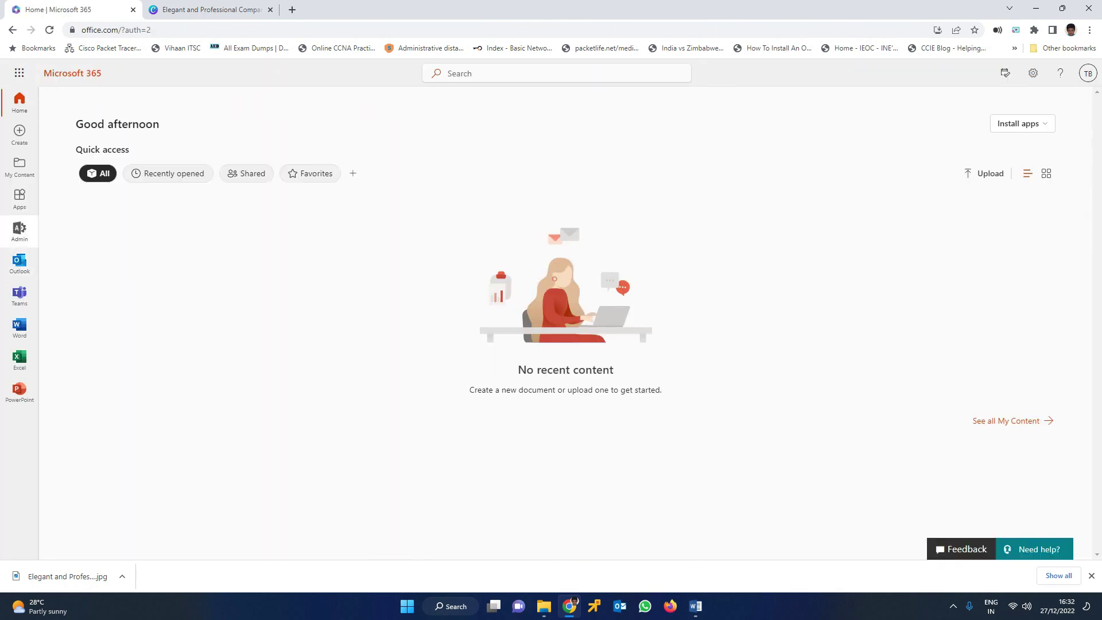
# Open the admin center's Users > Active users list.
pyautogui.click(19, 230)
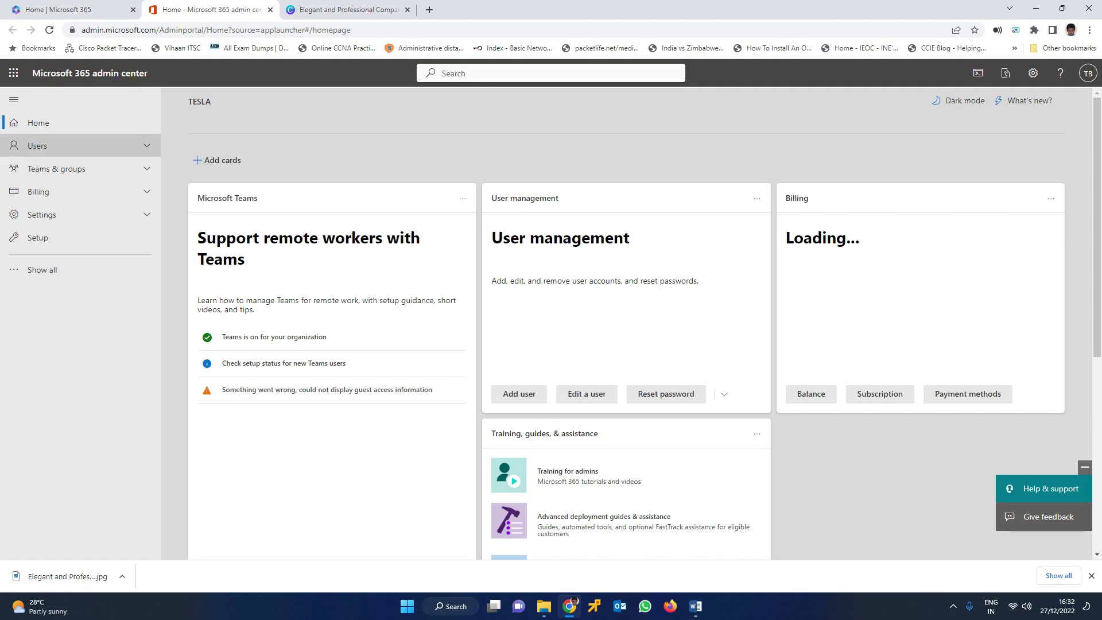
pyautogui.click(37, 146)
pyautogui.click(48, 166)
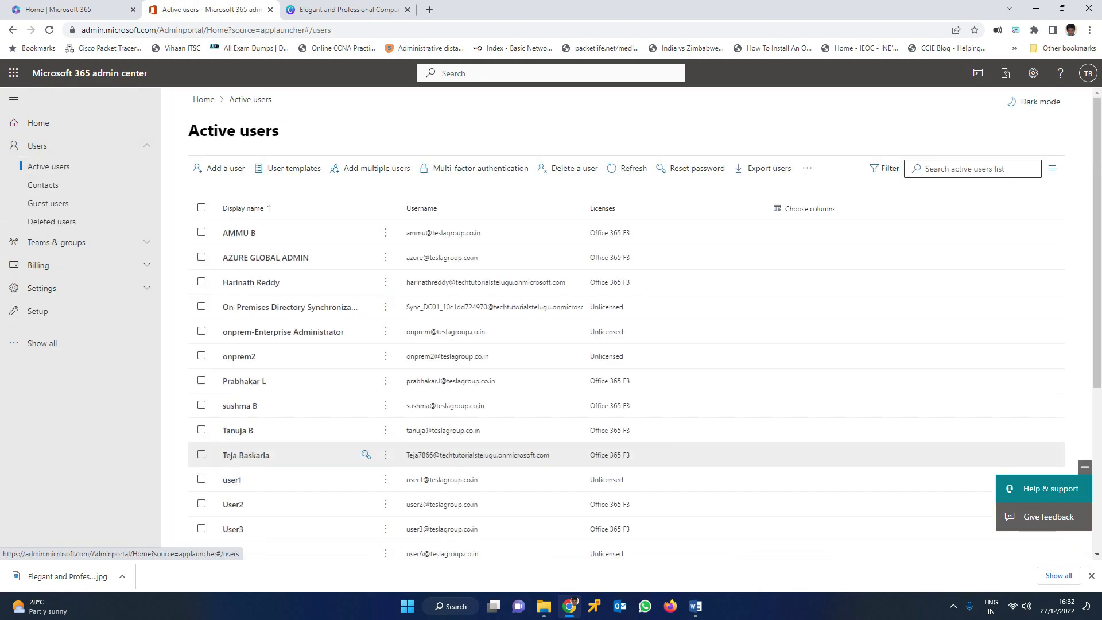
pyautogui.scroll(-2, 365, 368)
pyautogui.scroll(-3, 365, 368)
pyautogui.scroll(5, 365, 369)
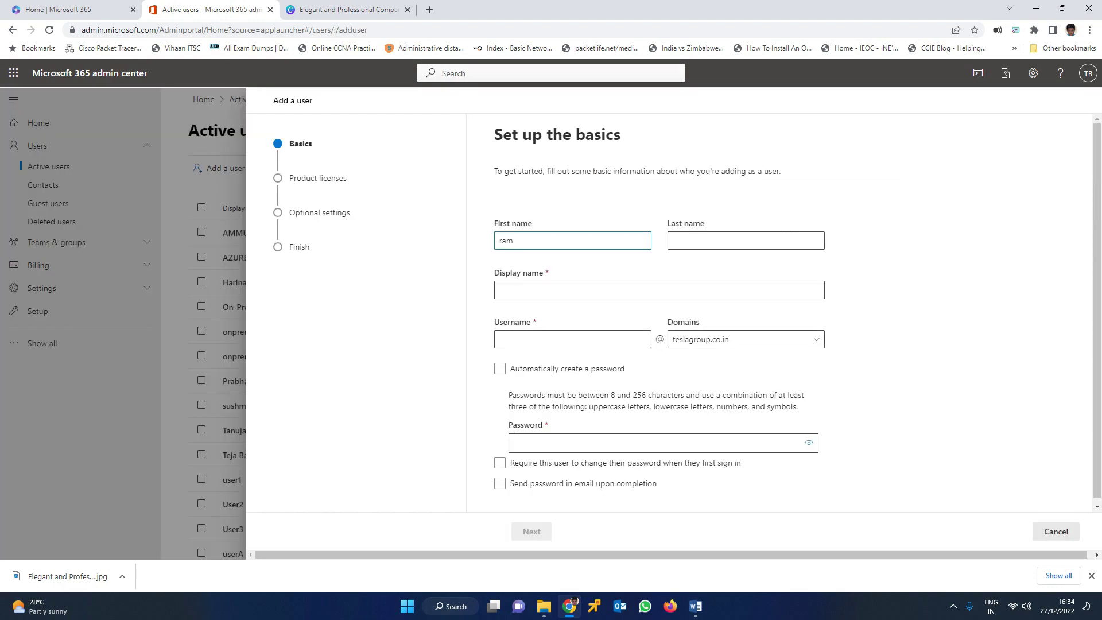
# Enter the new user's display name and password, and assign the Office 365 F3 licence.
pyautogui.click(517, 290)
pyautogui.click(631, 437)
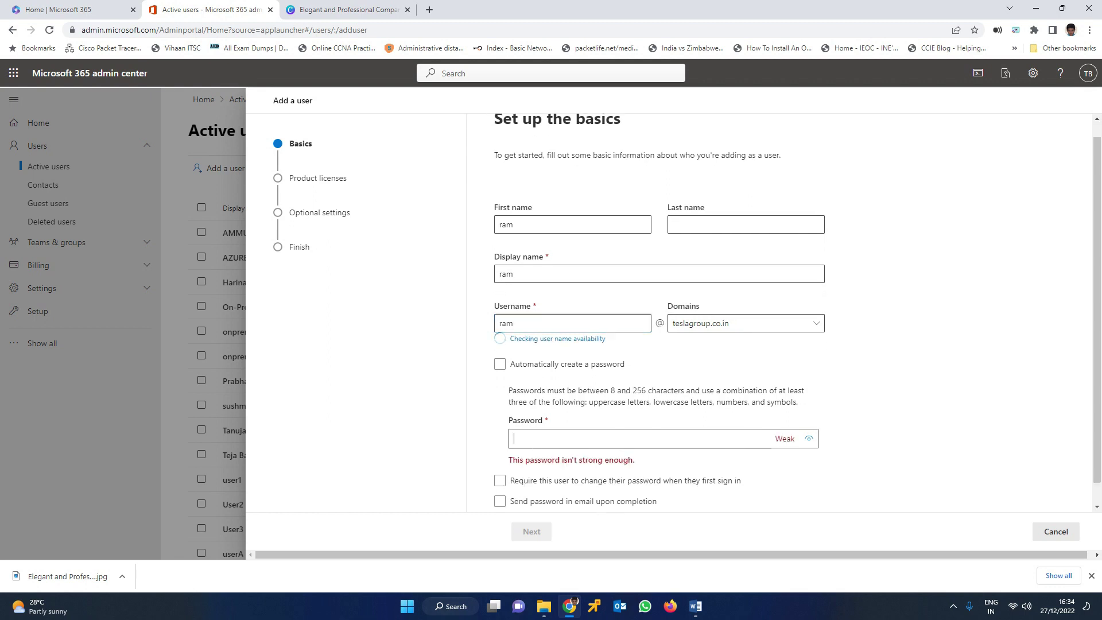
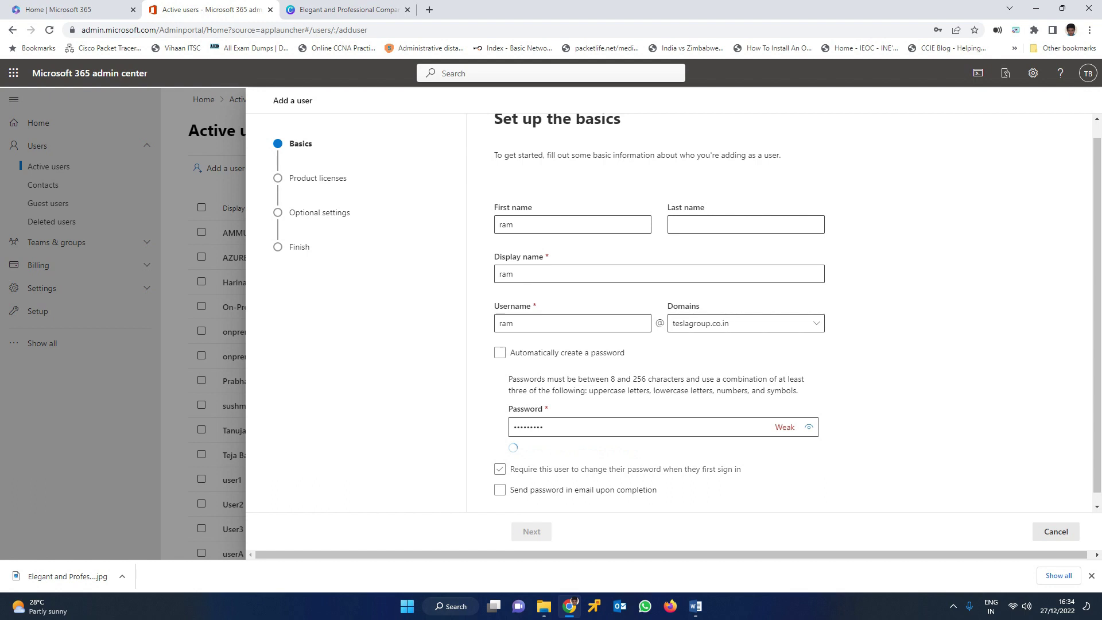
pyautogui.click(531, 531)
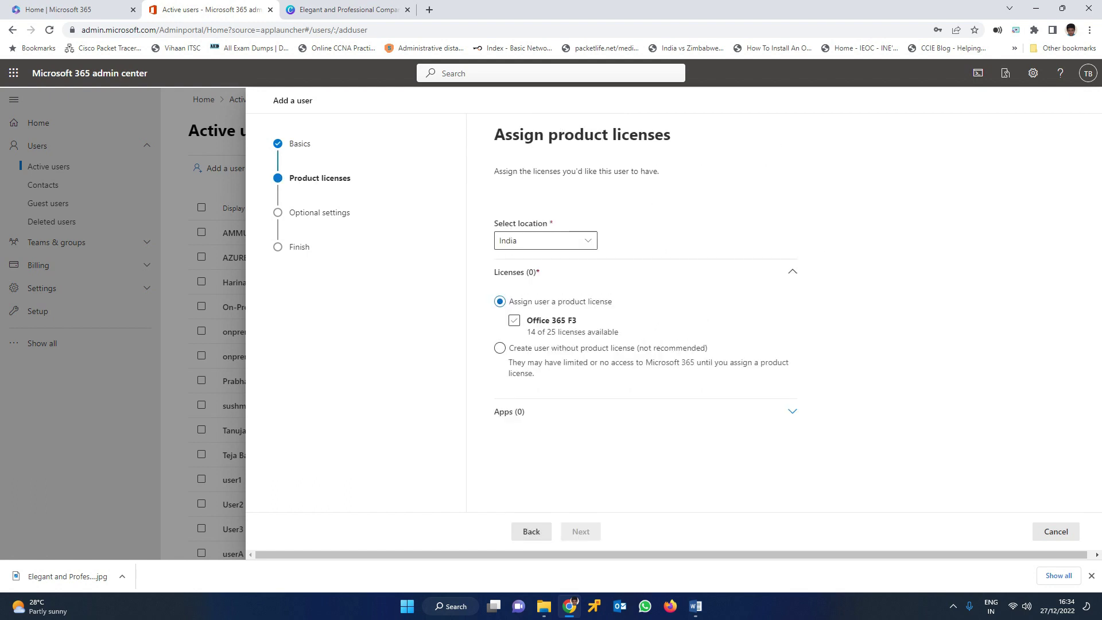
pyautogui.click(515, 320)
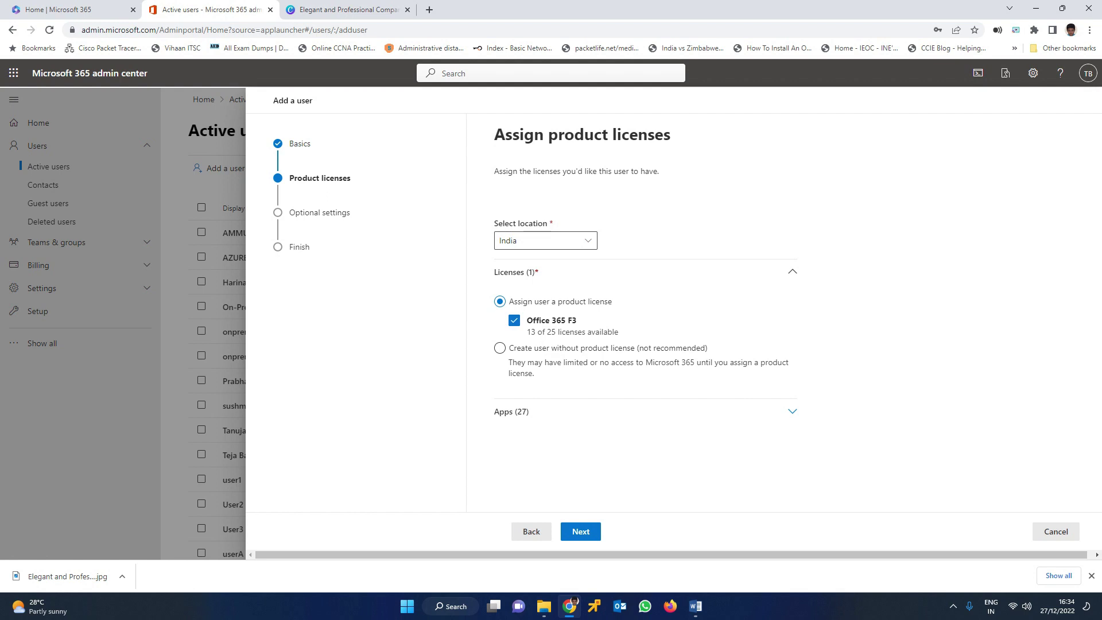
pyautogui.moveTo(528, 332); pyautogui.dragTo(546, 331)
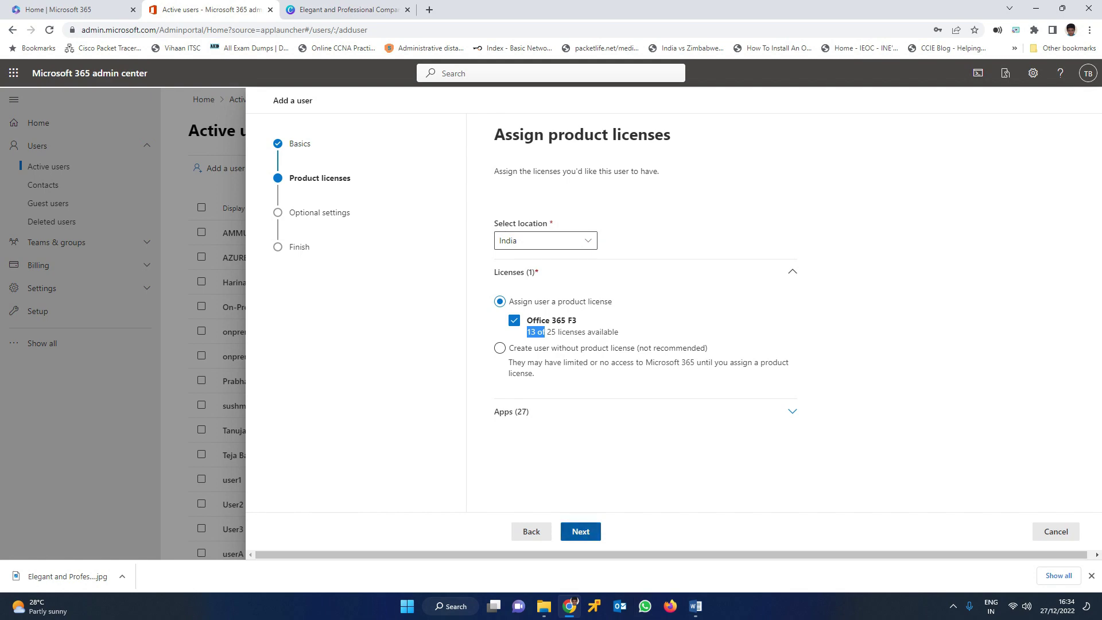
# Finish adding the user, close the confirmation, and begin adding another user.
pyautogui.click(580, 531)
pyautogui.click(580, 531)
pyautogui.click(592, 531)
pyautogui.click(531, 531)
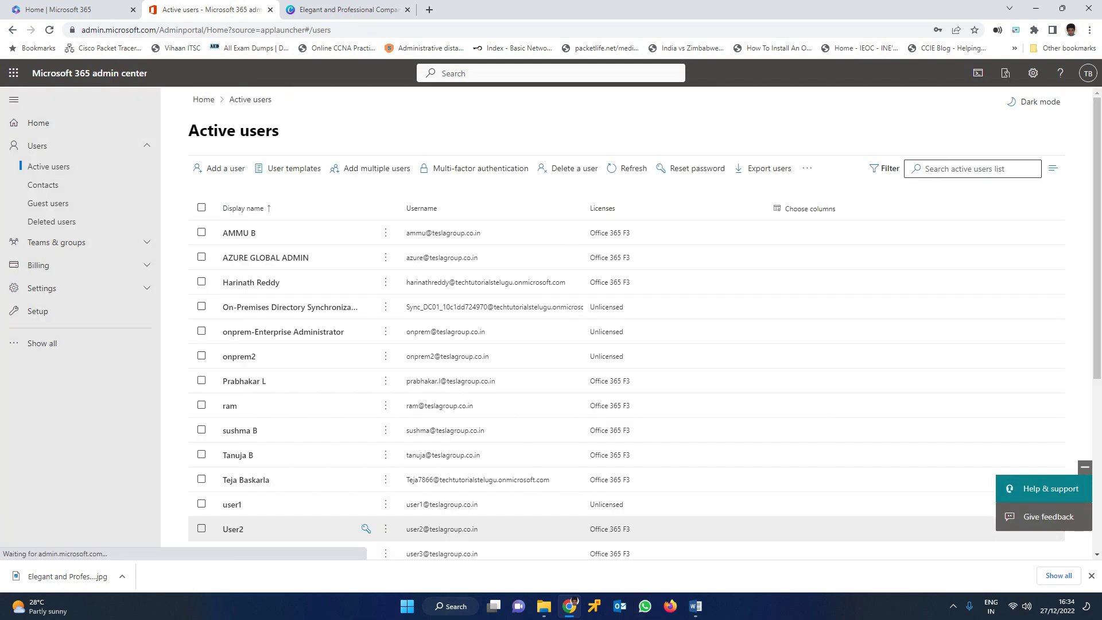
pyautogui.scroll(-5, 625, 378)
pyautogui.scroll(5, 625, 379)
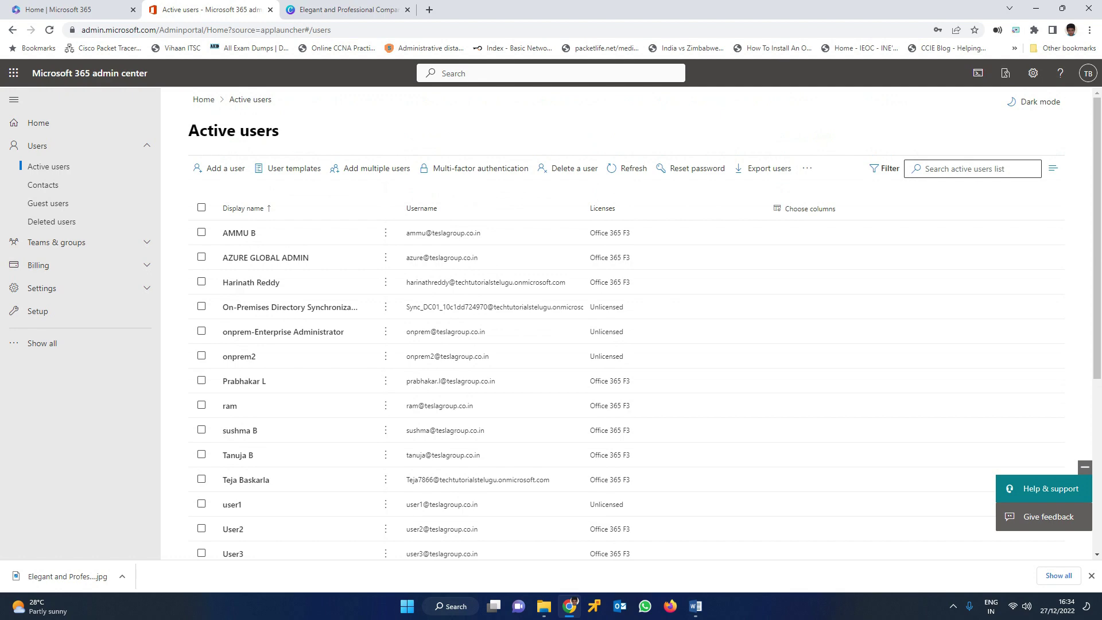
pyautogui.click(221, 168)
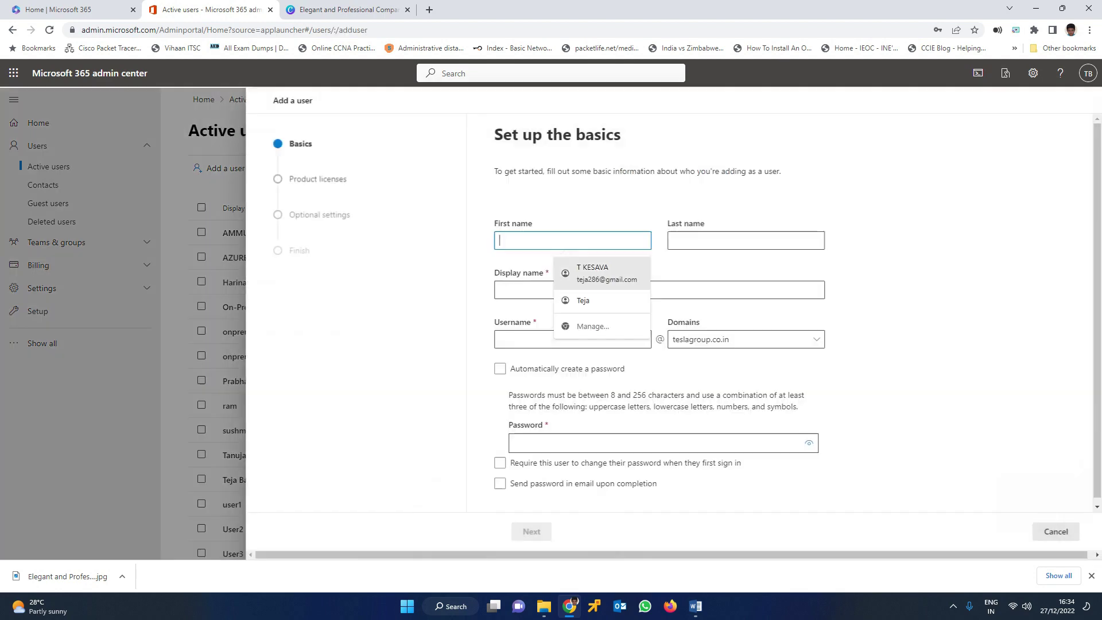
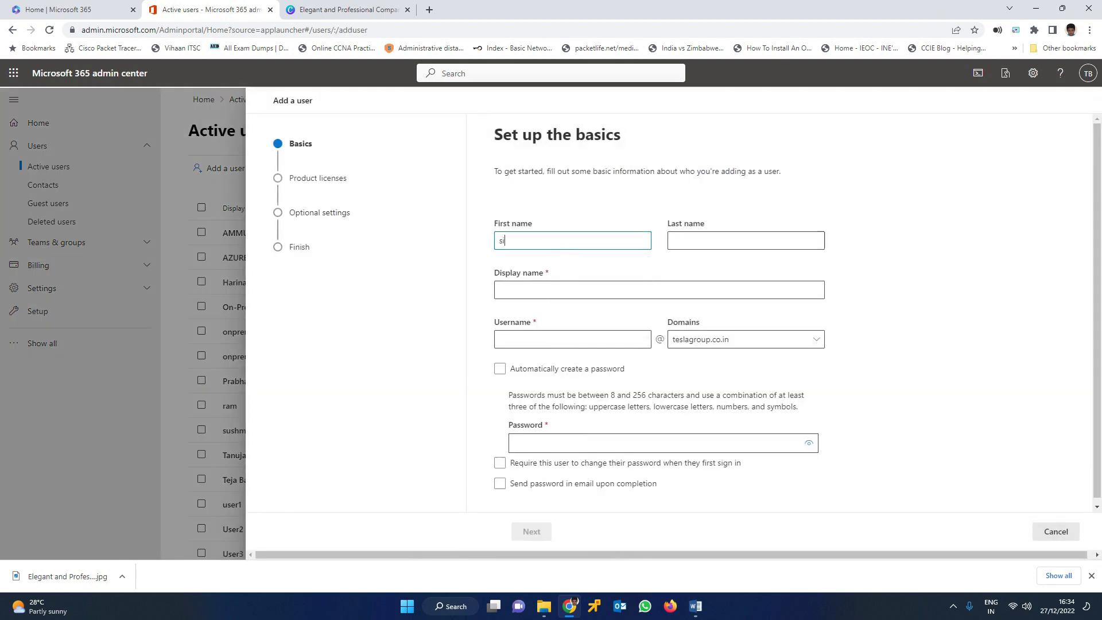
# Enter the second user's first name, display name, username and password.
pyautogui.press('Tab')
pyautogui.press('Tab')
pyautogui.click(516, 339)
pyautogui.click(574, 443)
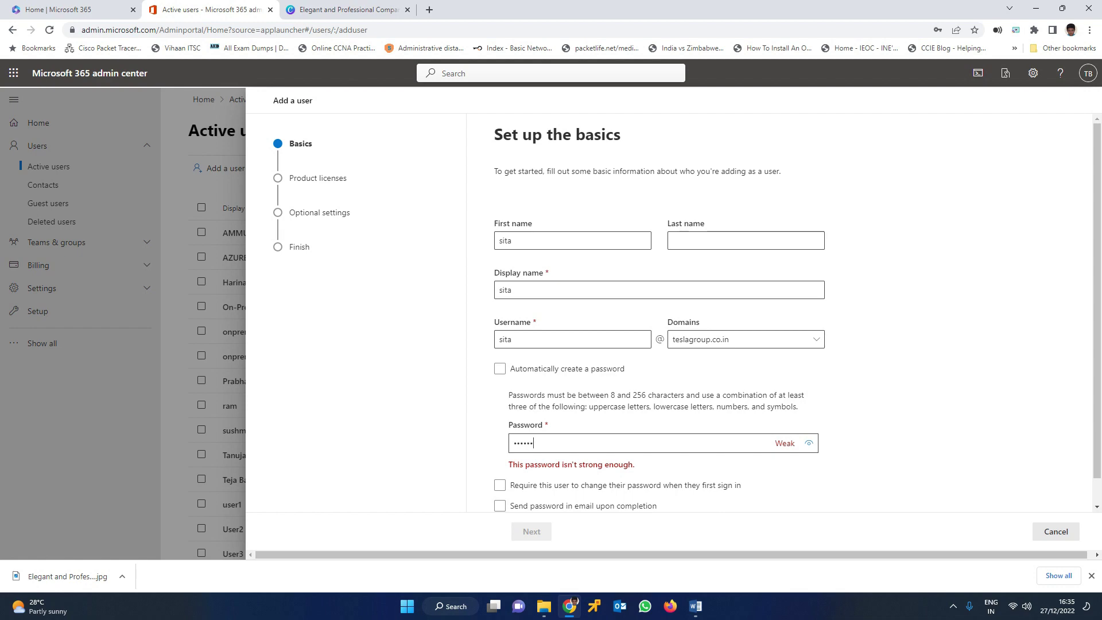
pyautogui.press('Return')
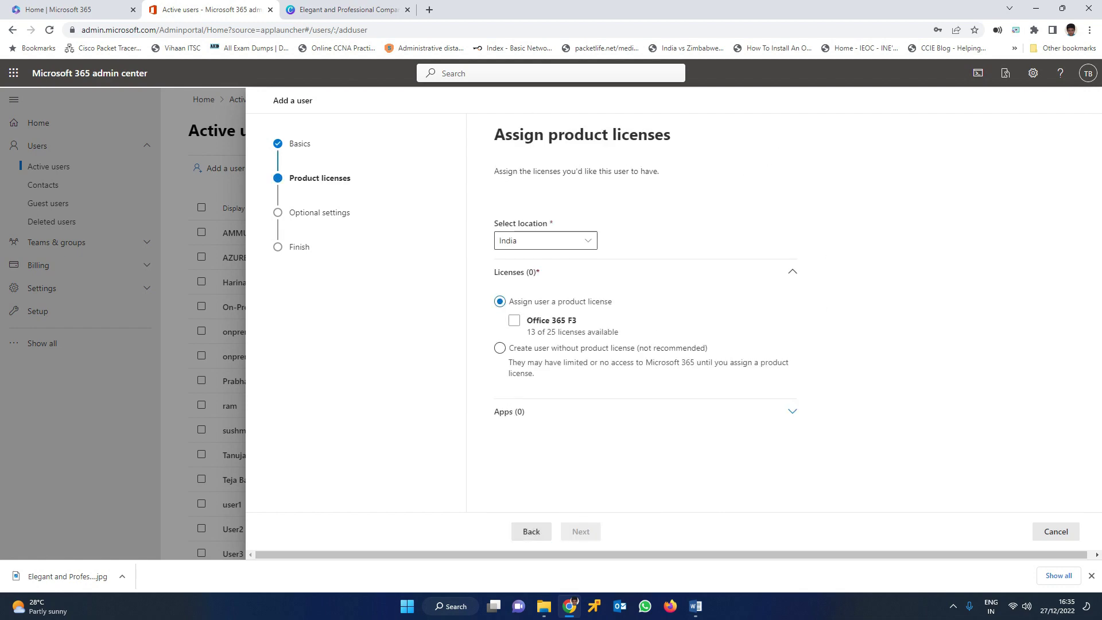
# Assign the Office 365 F3 licence and finish adding the second user.
pyautogui.click(514, 321)
pyautogui.click(580, 532)
pyautogui.click(581, 532)
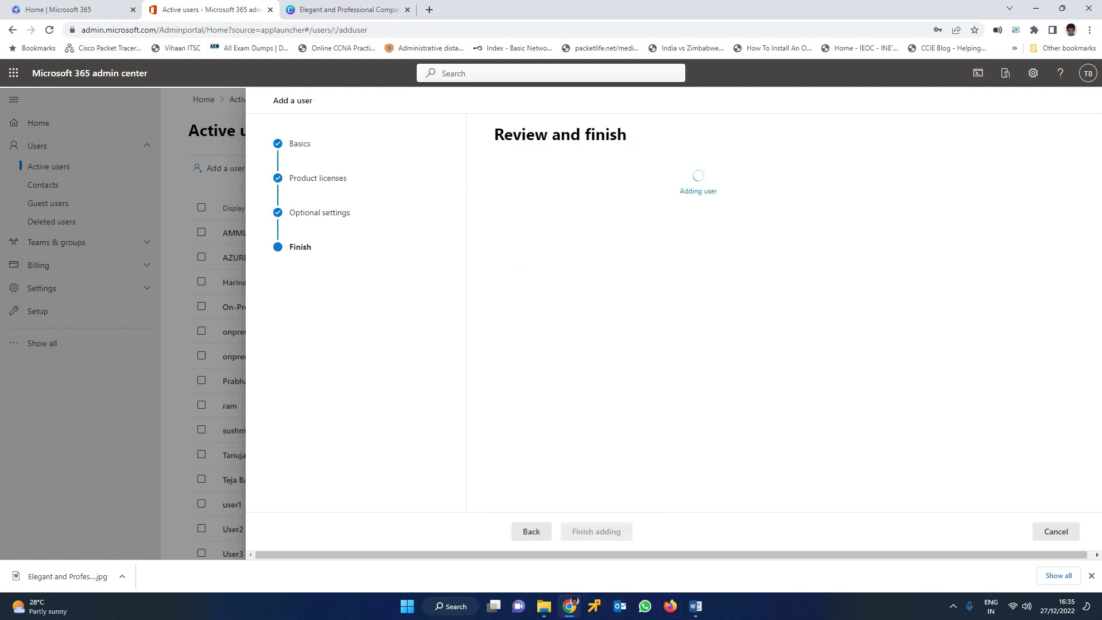
pyautogui.hotkey('alt', 'Tab')
# Annotate the agenda: both user names on the accounts bullet, '--done' on licenses, '--' on shared mailbox.
pyautogui.write('---')
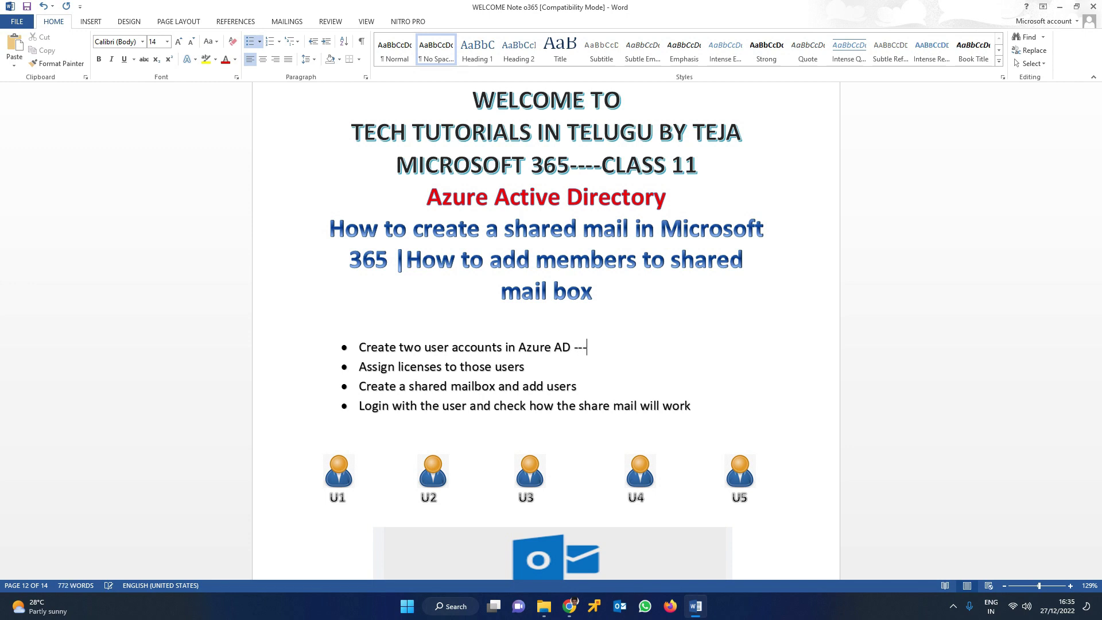
pyautogui.write('ram,sita')
pyautogui.click(525, 366)
pyautogui.write('--done')
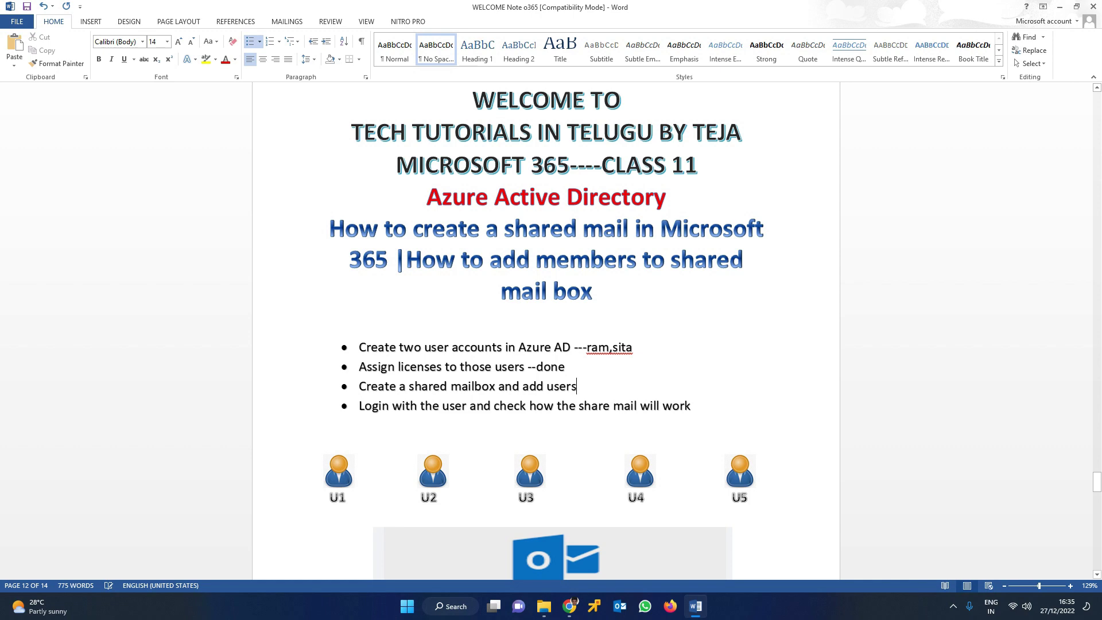
pyautogui.click(576, 386)
pyautogui.write('--')
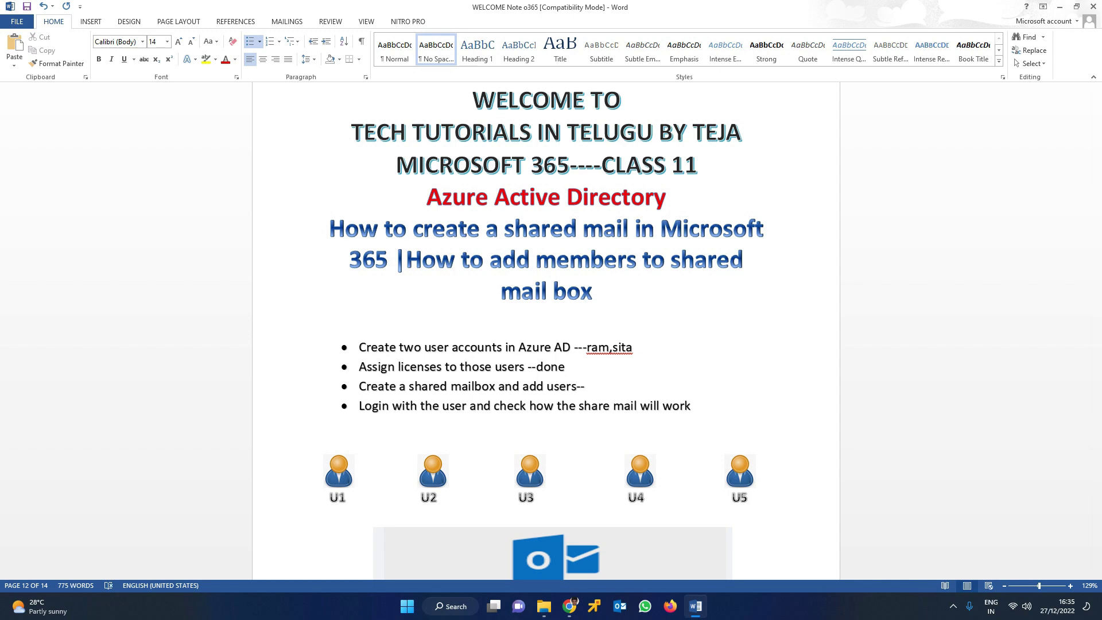
pyautogui.hotkey('alt', 'Tab')
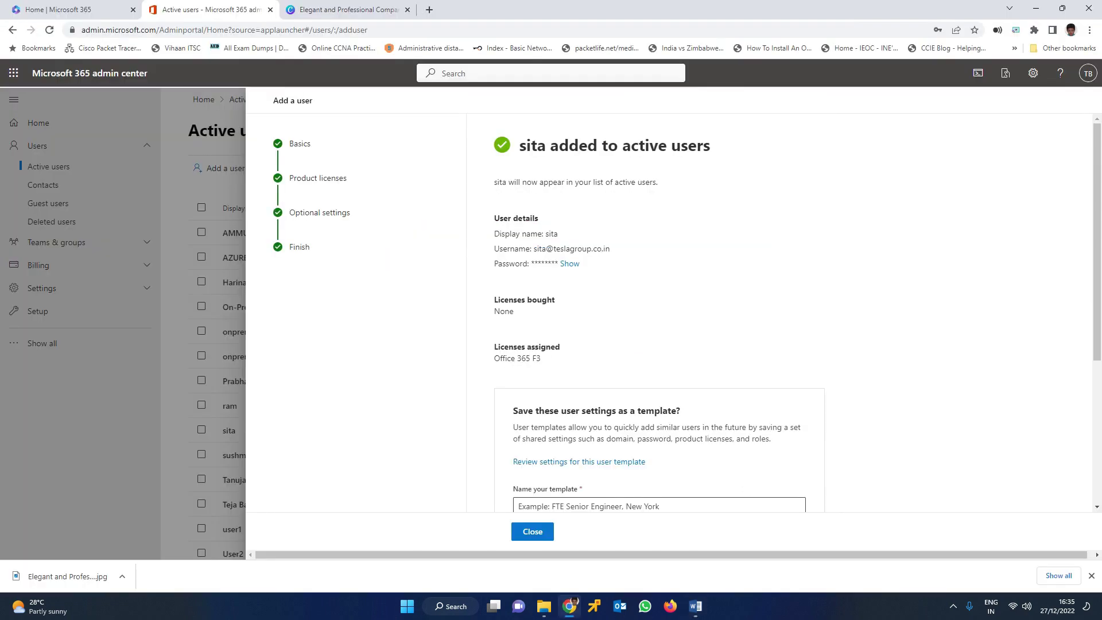
# Close the user-added confirmation and go to Teams & groups > Shared mailboxes.
pyautogui.click(533, 531)
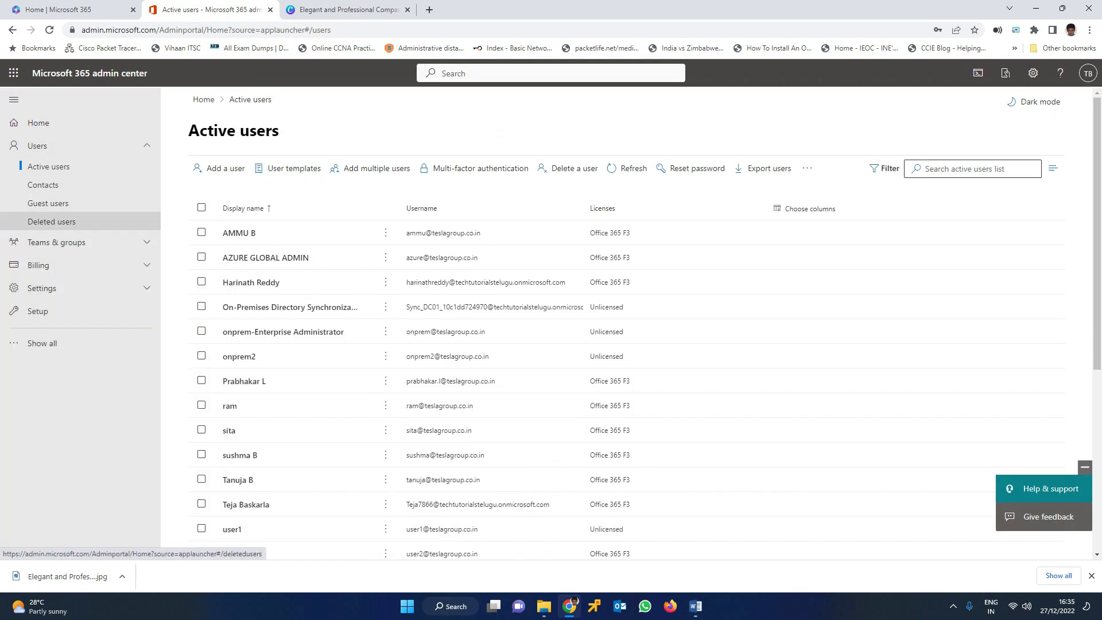
pyautogui.click(57, 242)
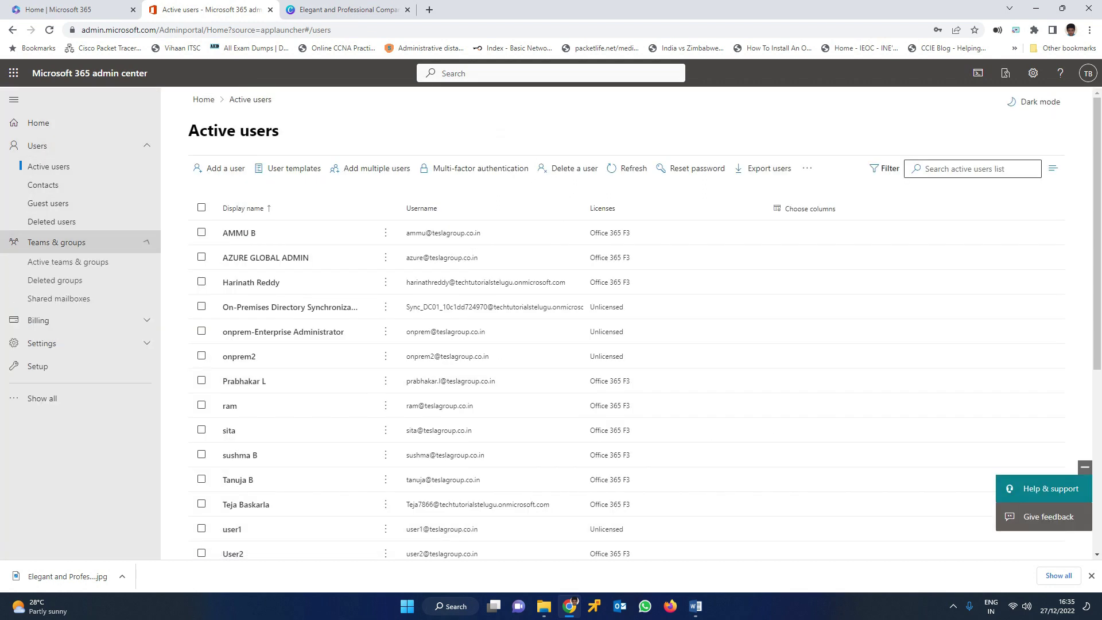
pyautogui.click(59, 299)
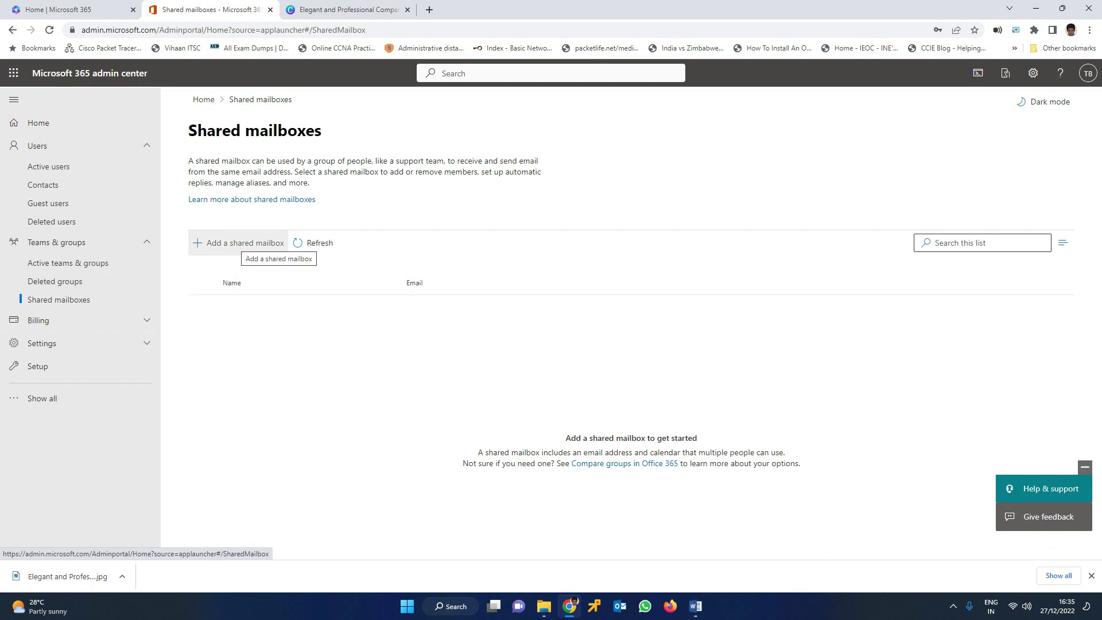
# Add a shared mailbox named 'sales' with email name sales and save it.
pyautogui.click(241, 243)
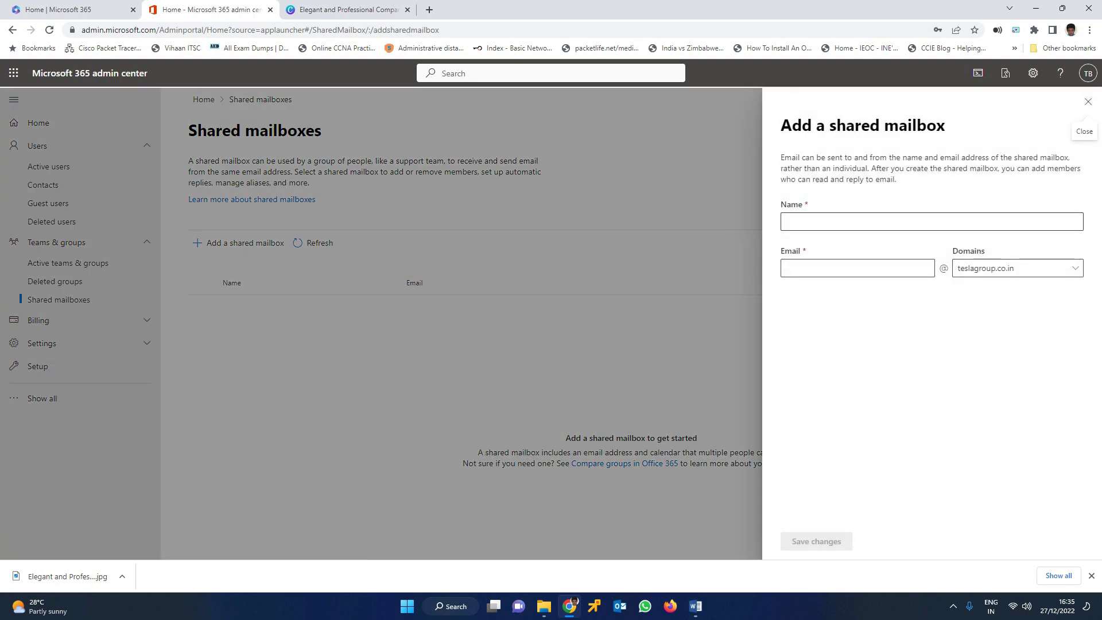
pyautogui.write('sales')
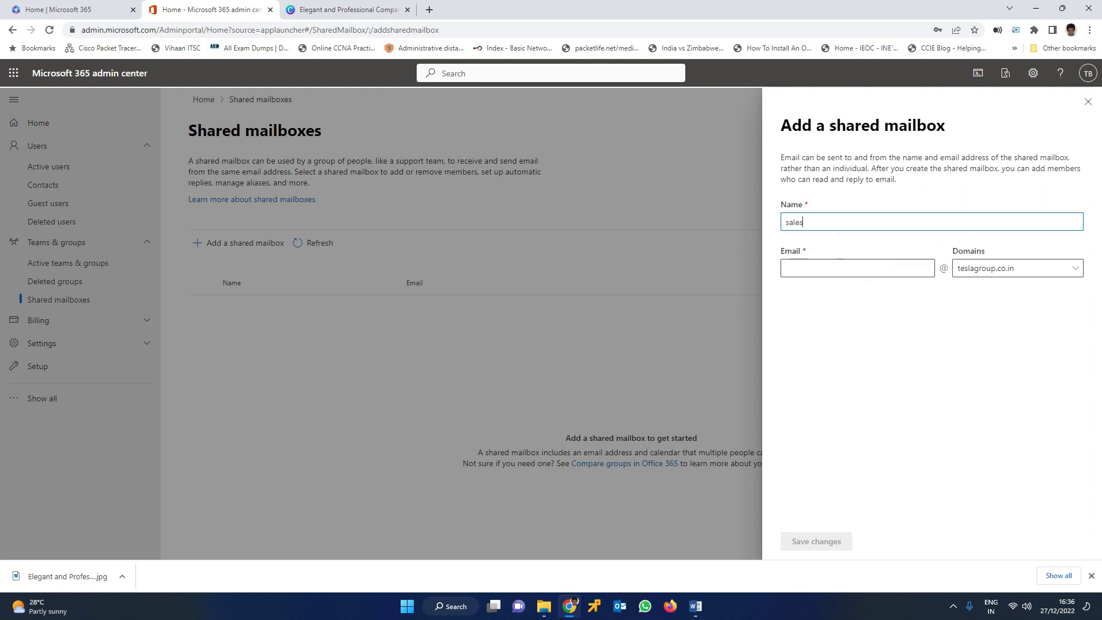
pyautogui.press('Tab')
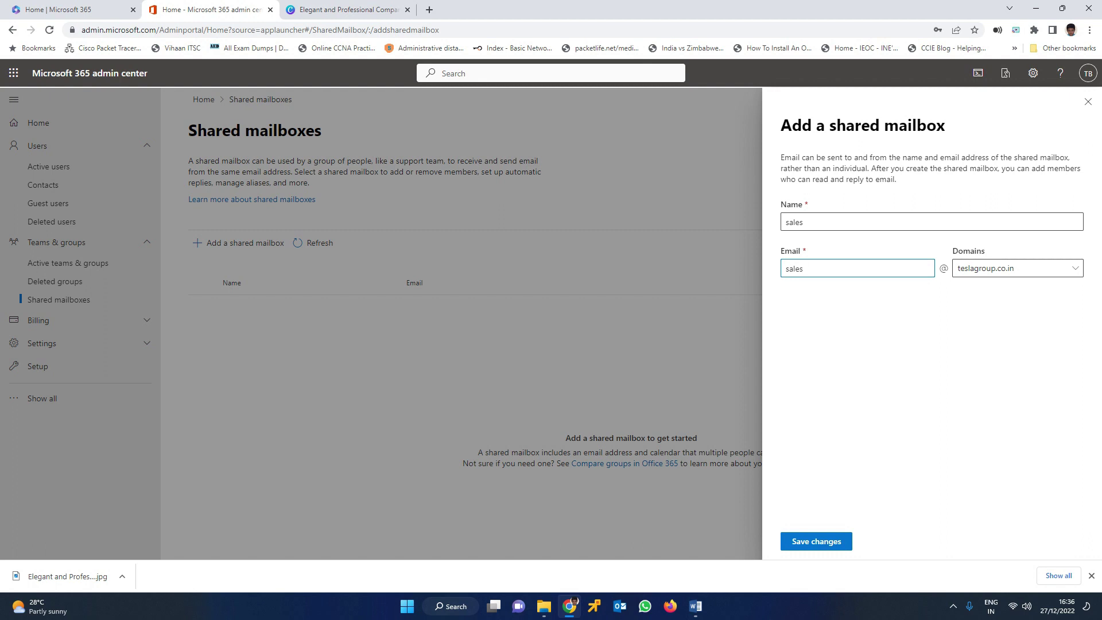
pyautogui.click(815, 541)
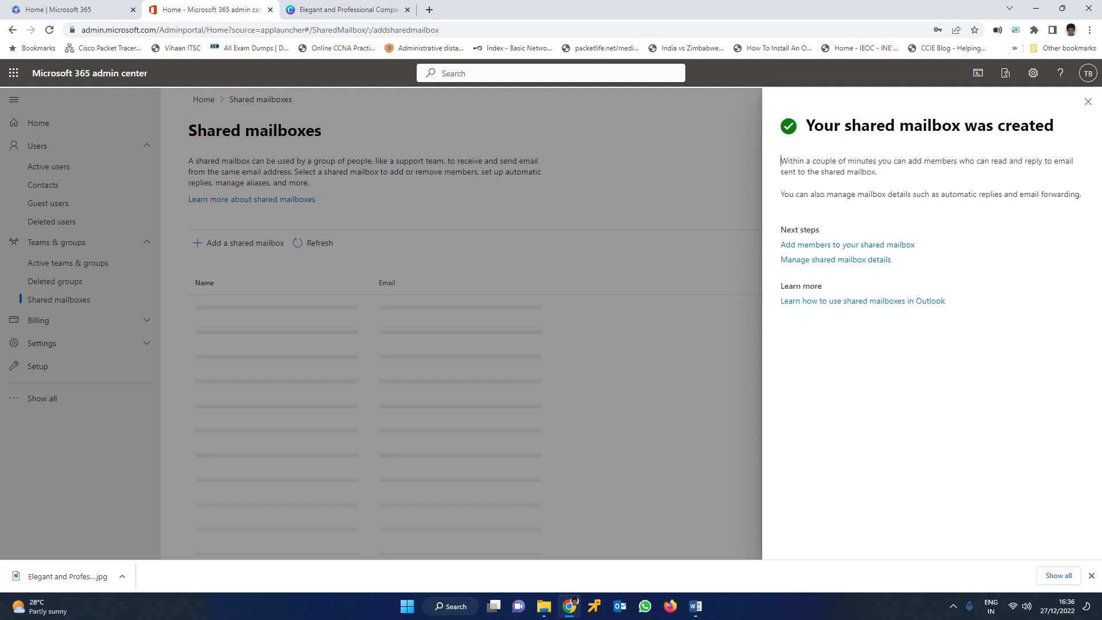
# Open Manage shared mailbox details from the sales creation confirmation.
pyautogui.moveTo(861, 125); pyautogui.dragTo(1035, 126)
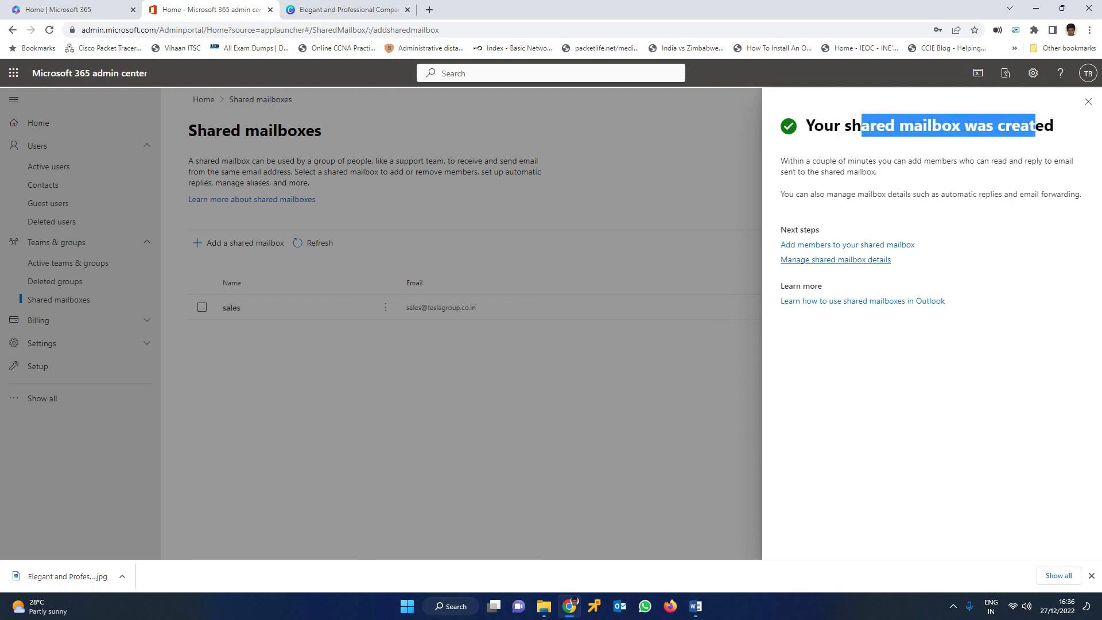
pyautogui.click(836, 260)
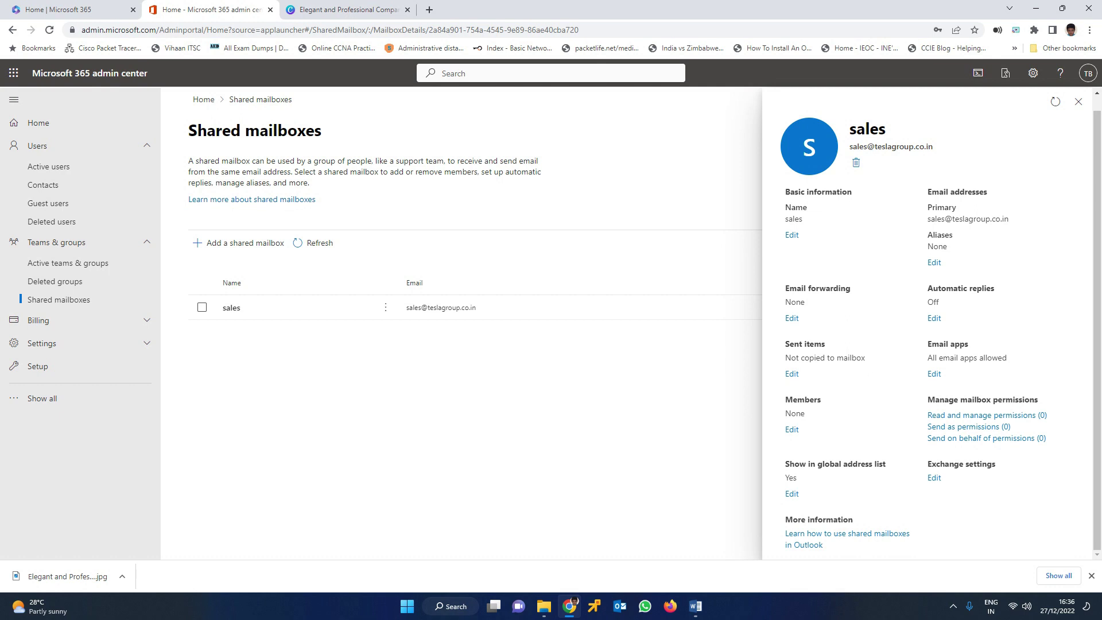
# Edit Members, add both new user accounts to sales, then reopen the sales mailbox.
pyautogui.click(791, 429)
pyautogui.click(807, 153)
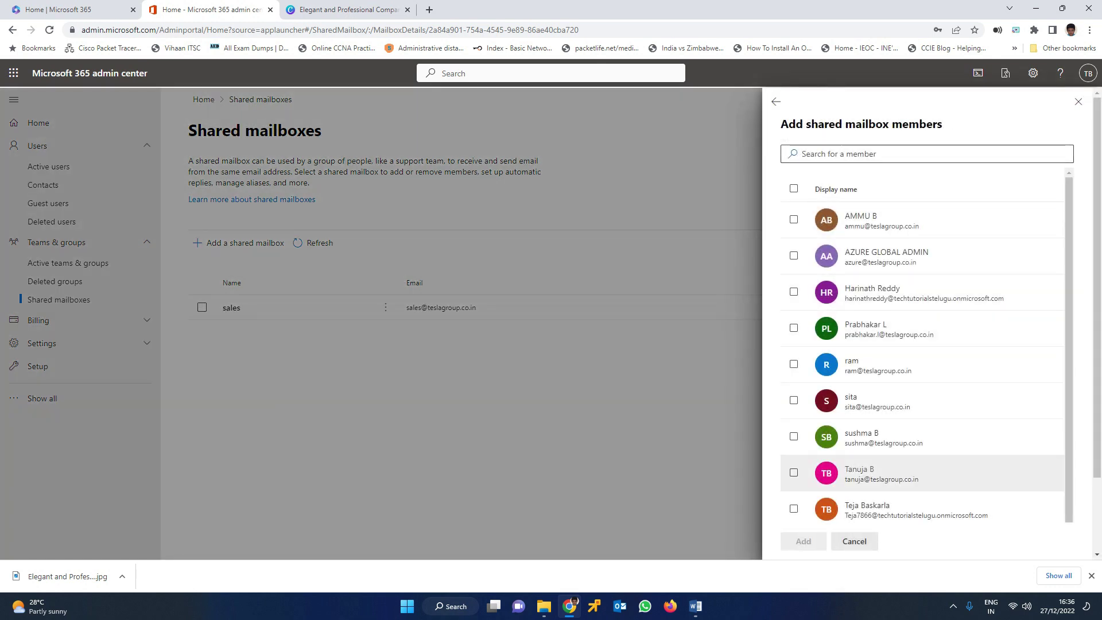
pyautogui.scroll(-2, 918, 344)
pyautogui.click(793, 304)
pyautogui.click(794, 340)
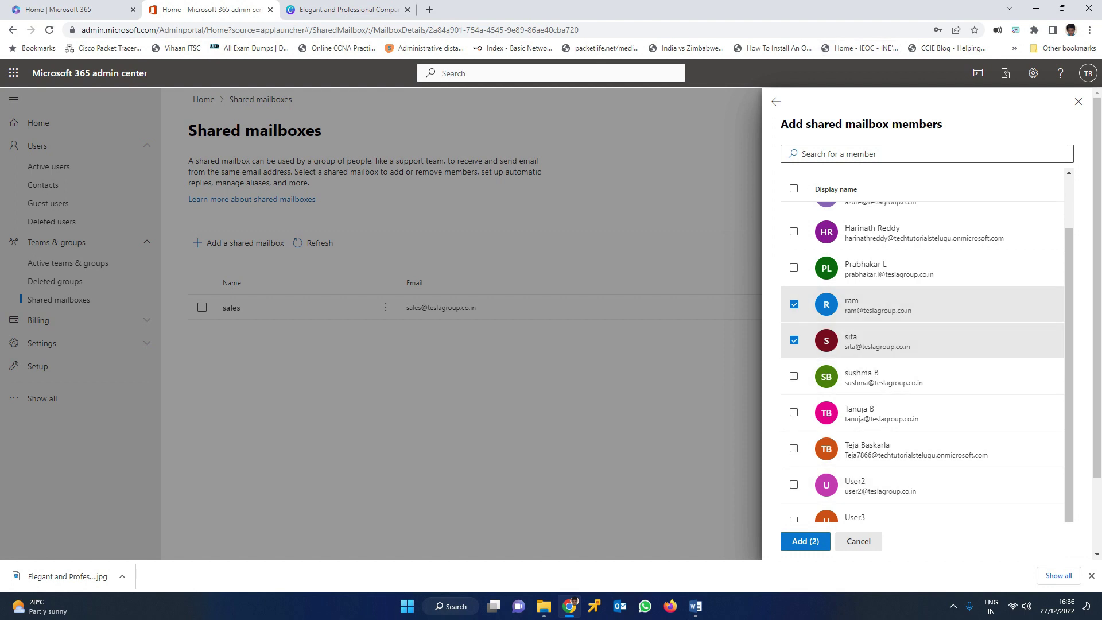
pyautogui.click(805, 542)
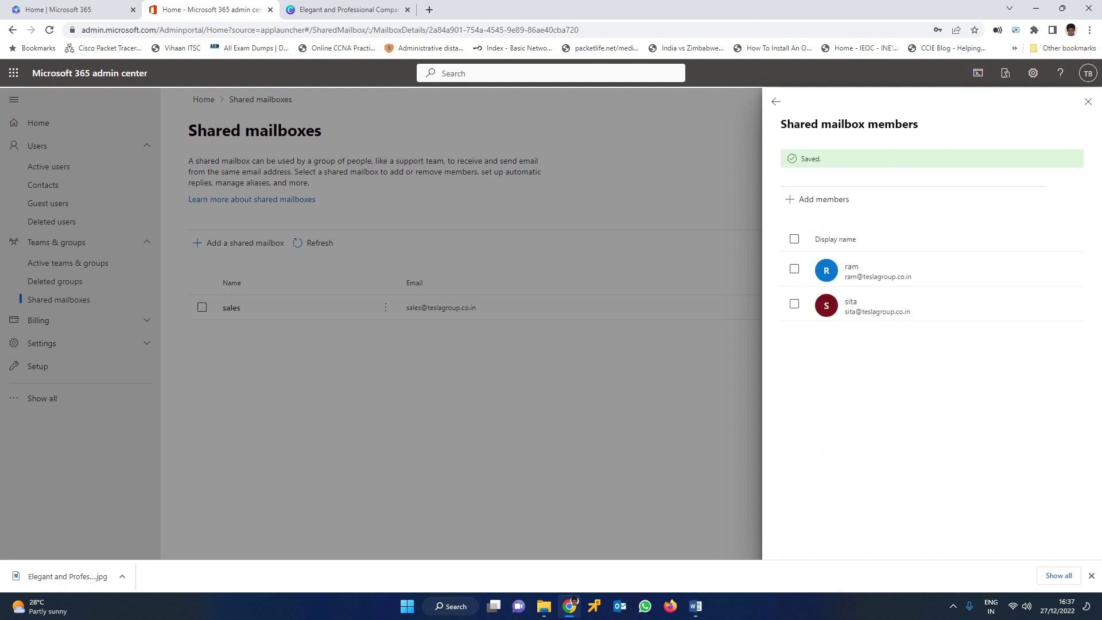
pyautogui.click(1088, 102)
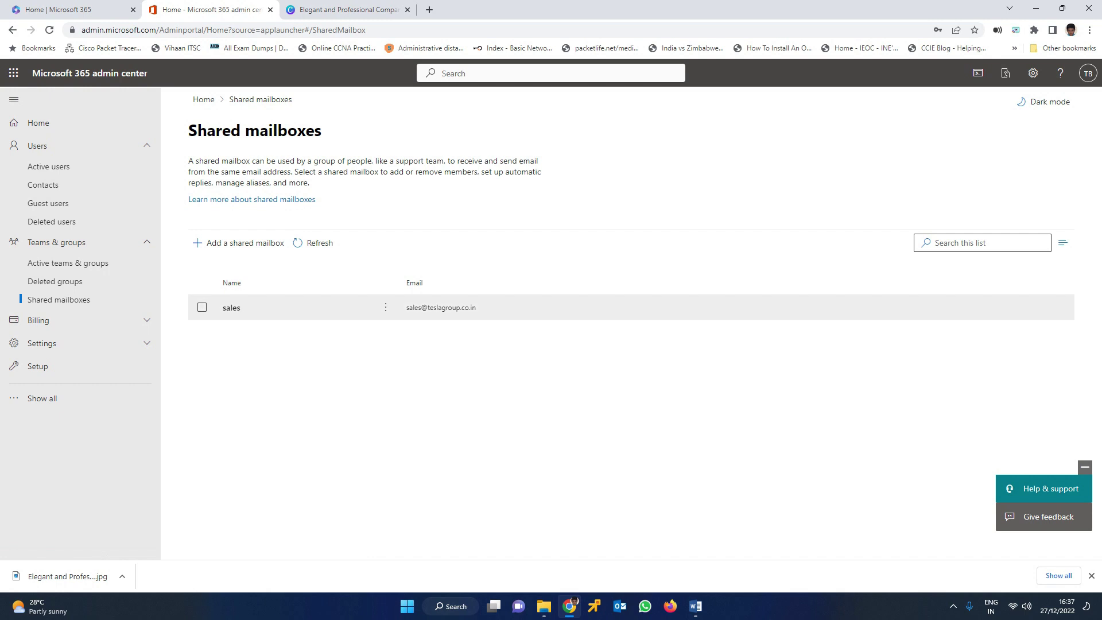
pyautogui.click(232, 308)
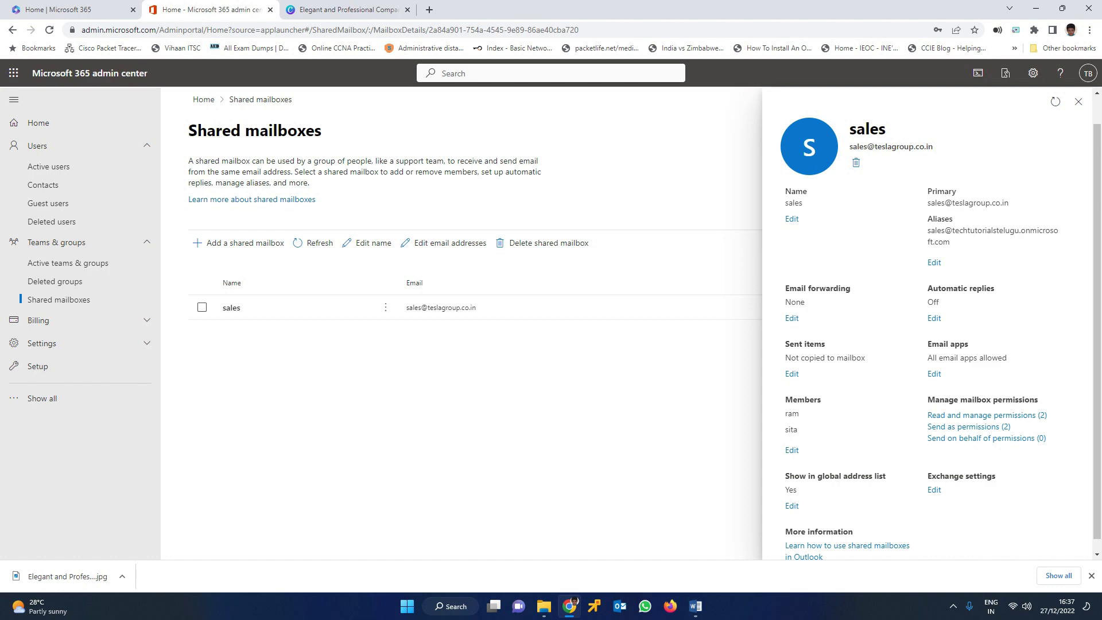
# Close the mailbox details, write 'done' on the shared-mailbox bullet, and minimize Word.
pyautogui.click(1078, 102)
pyautogui.hotkey('alt', 'Tab')
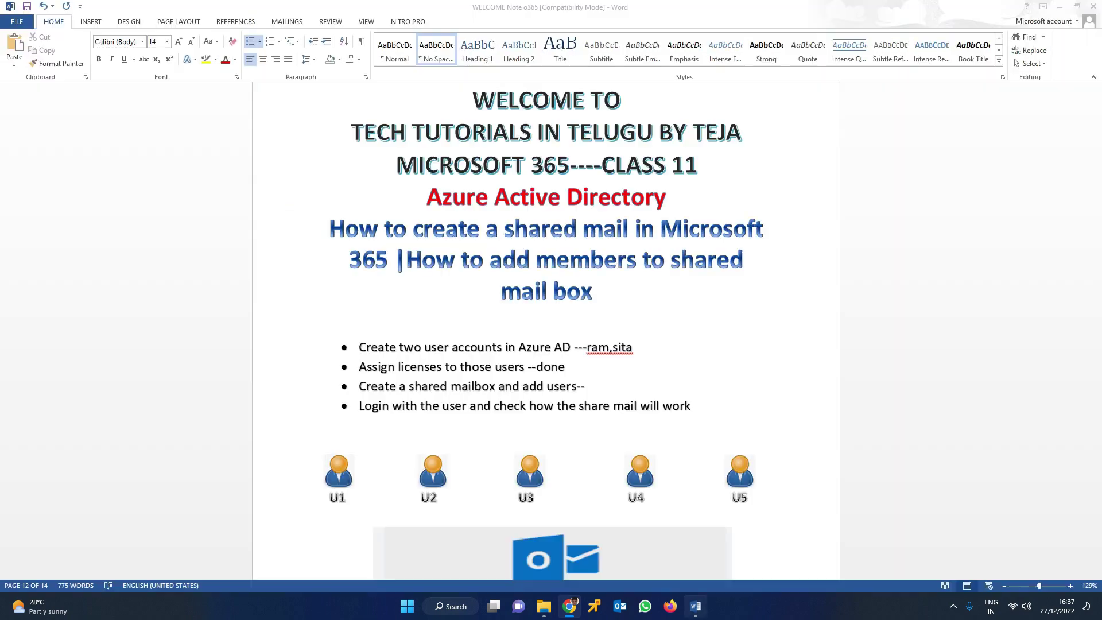
pyautogui.write('done')
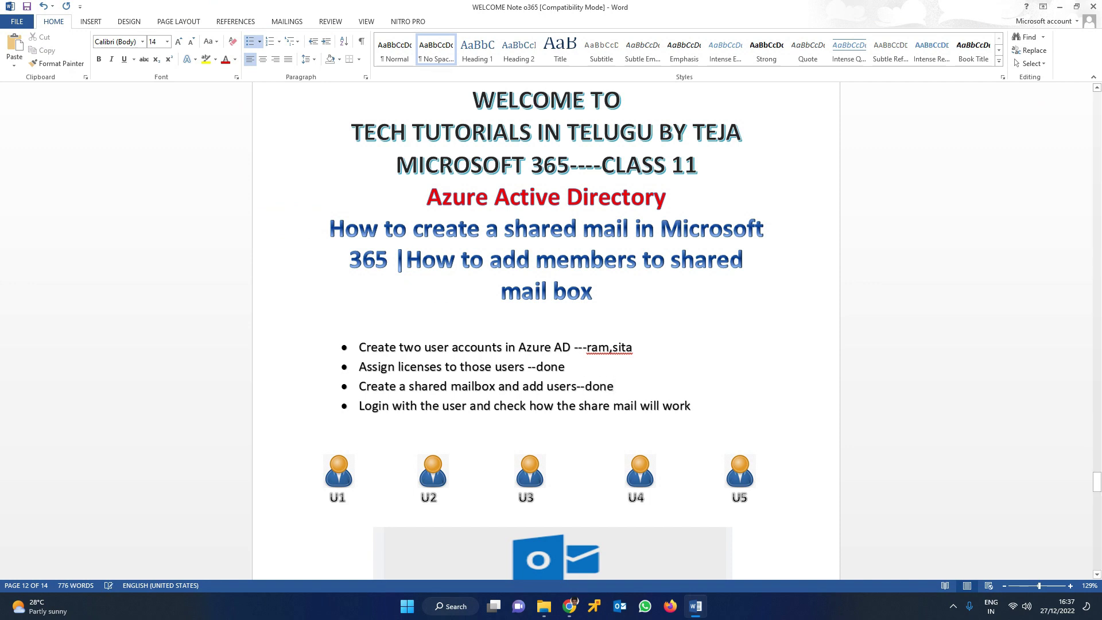
pyautogui.moveTo(359, 405); pyautogui.dragTo(578, 406)
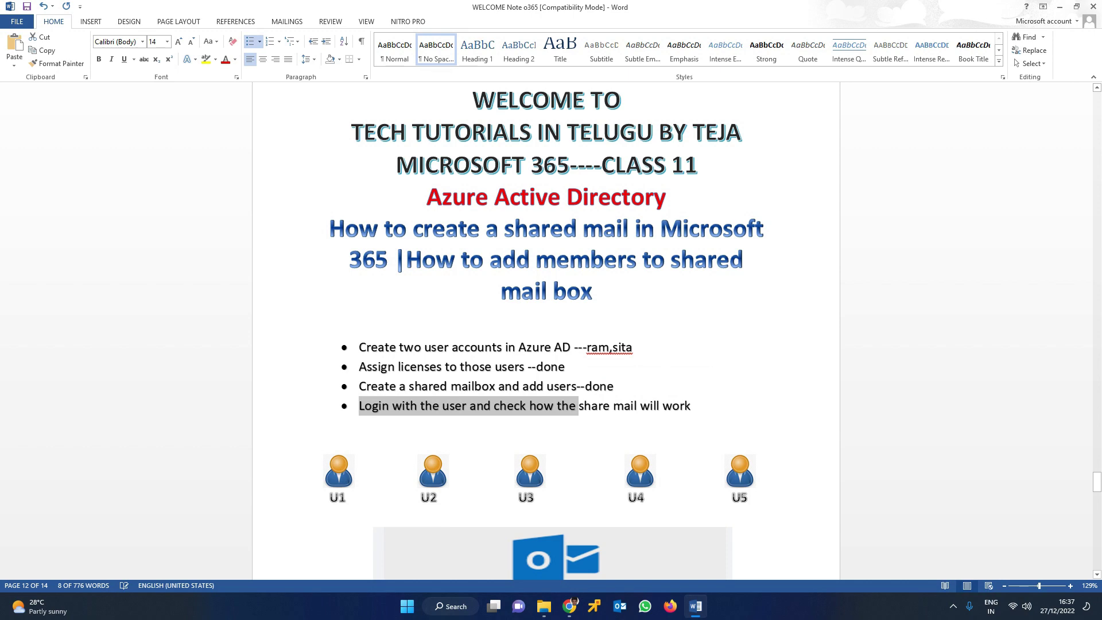
pyautogui.click(1060, 7)
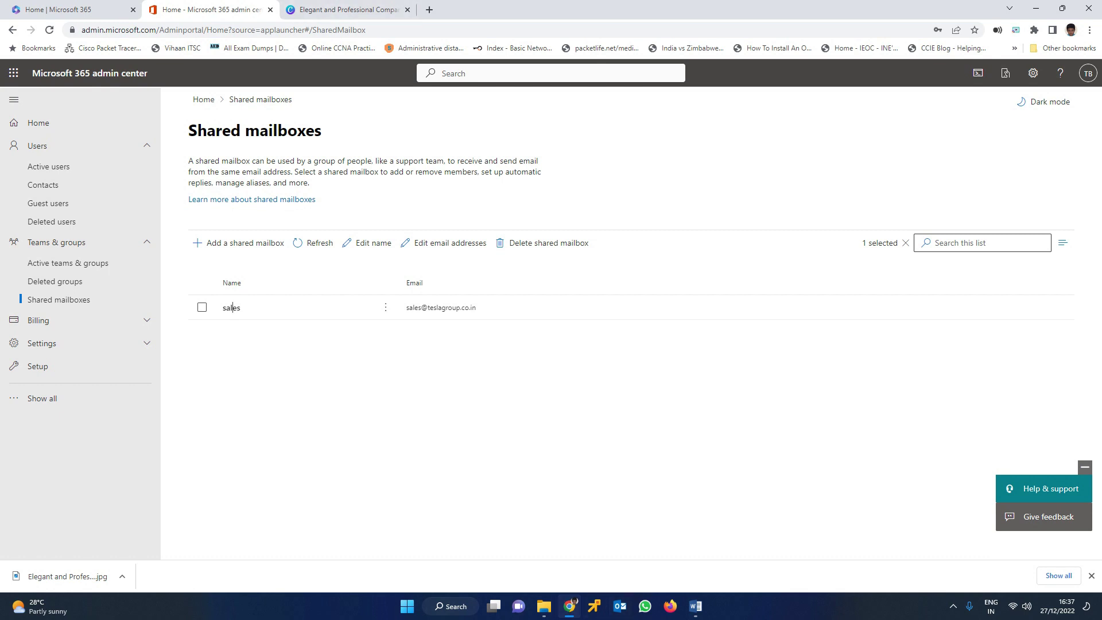
# Open a new private browser window and go to office.com.
pyautogui.rightClick(569, 606)
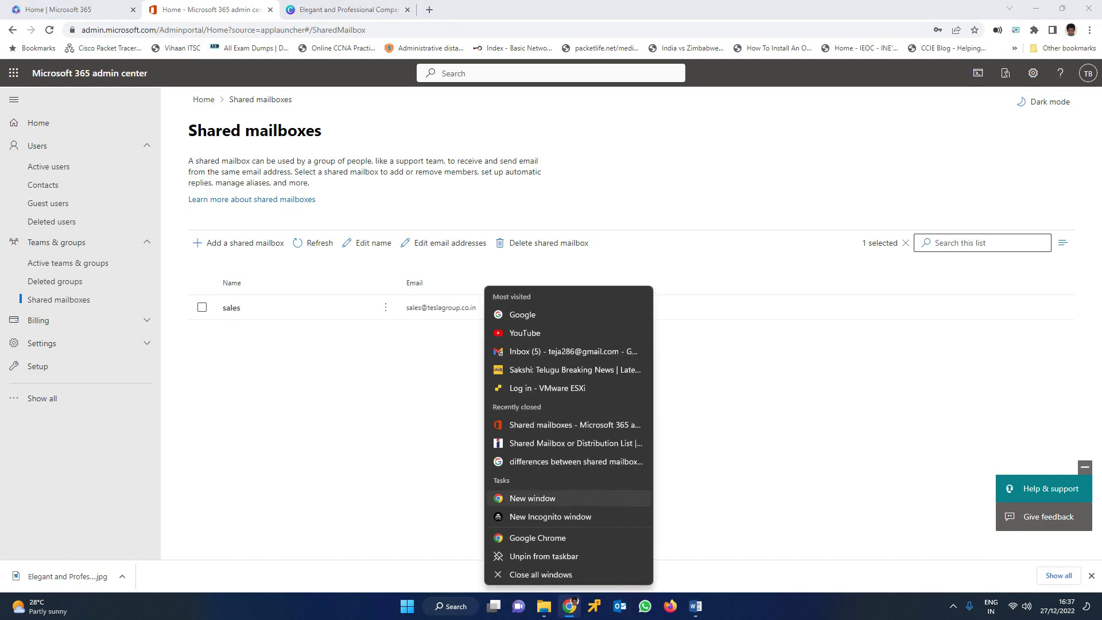
pyautogui.click(550, 517)
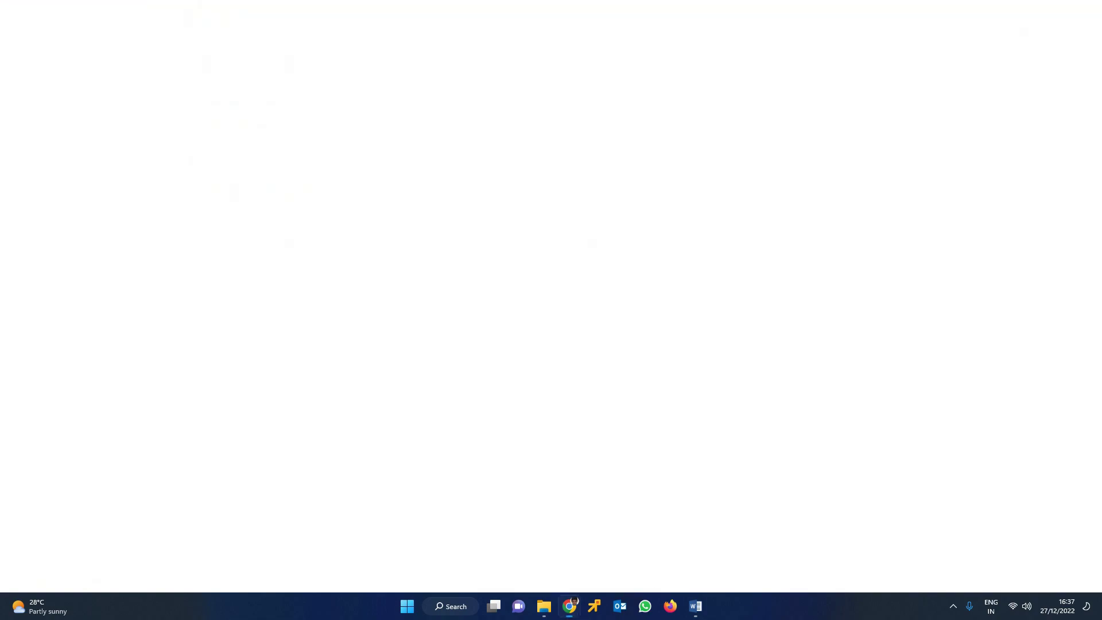
pyautogui.write('offr')
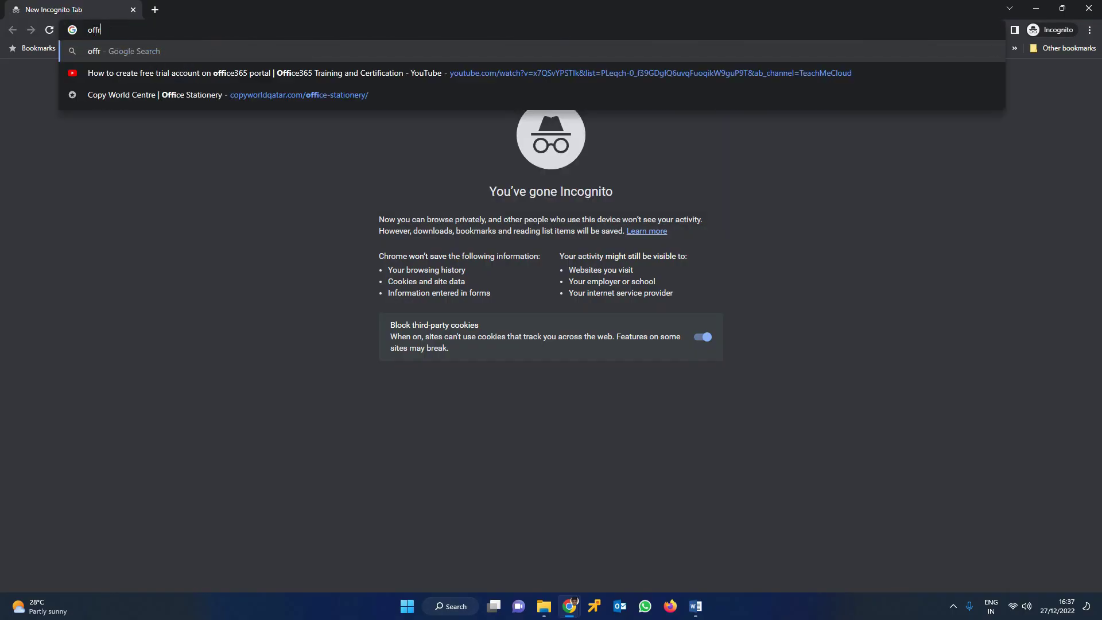
pyautogui.press('BackSpace')
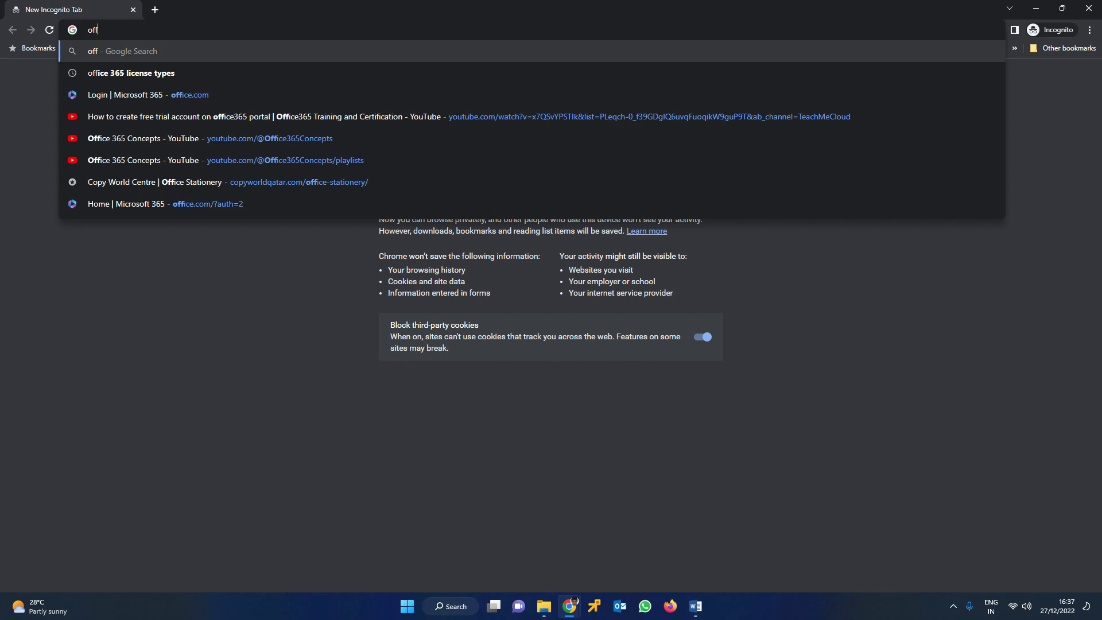
pyautogui.write('ice')
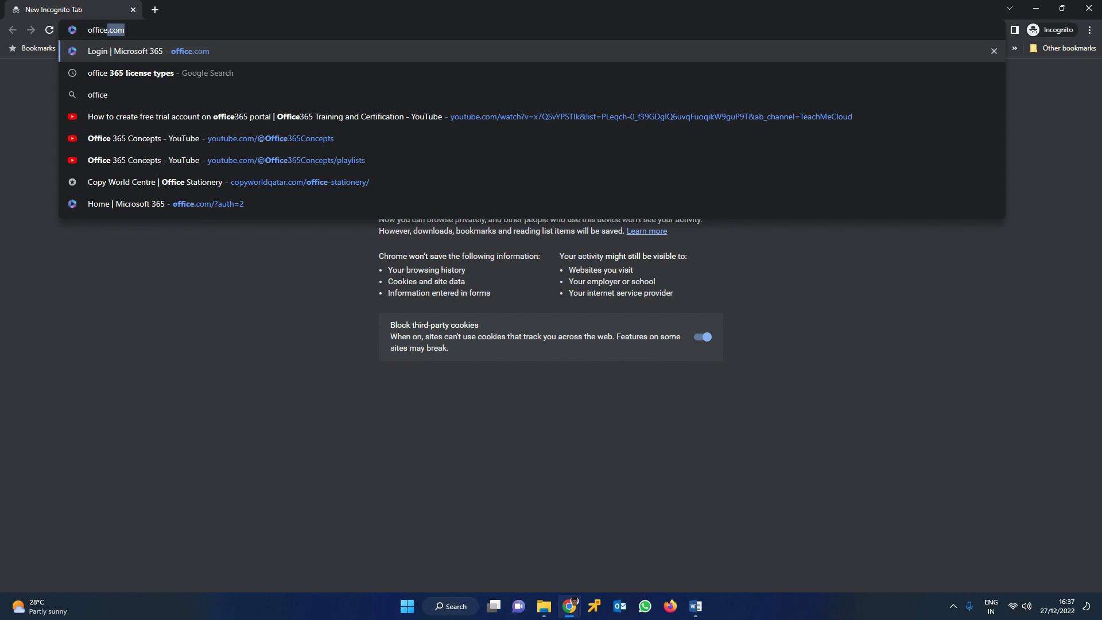
pyautogui.press('Return')
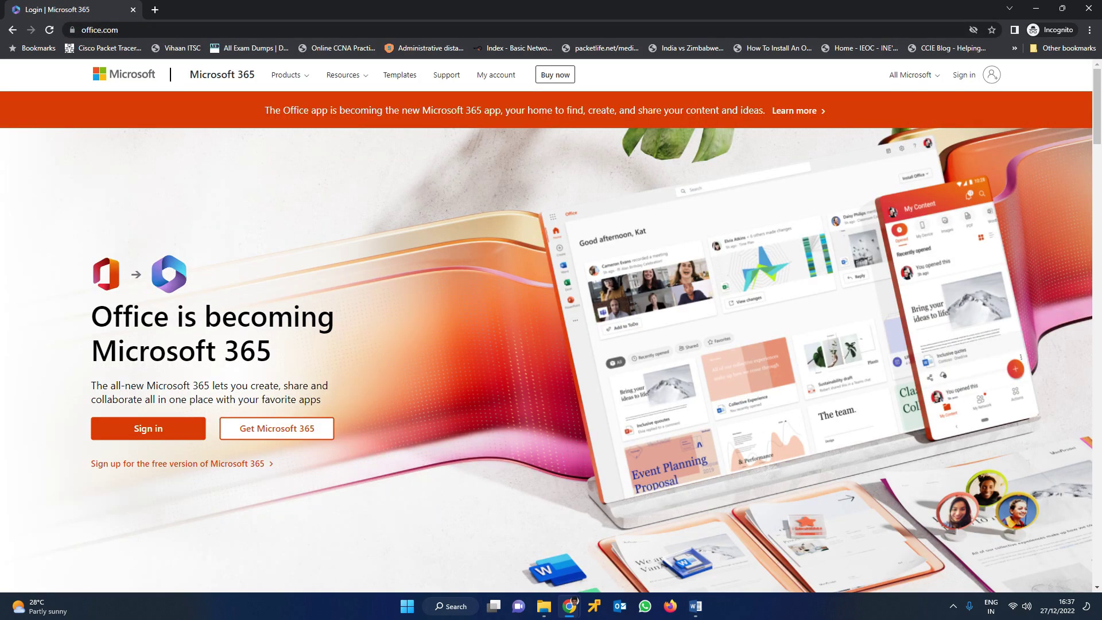
# Sign in with the first member's email and password, skip the welcome tour, and open Outlook.
pyautogui.click(148, 428)
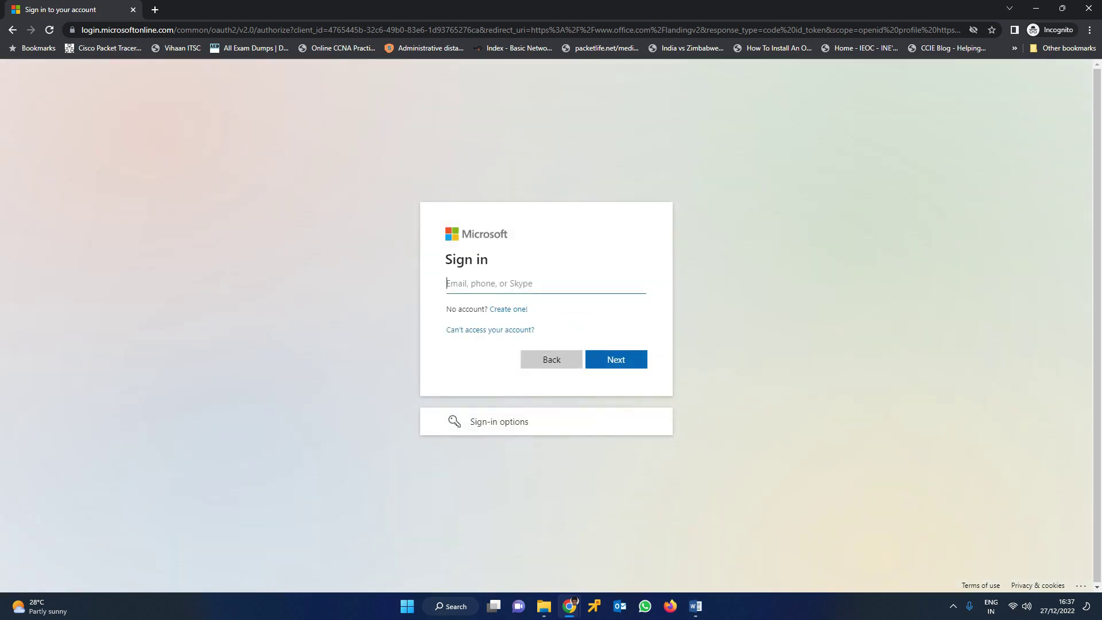
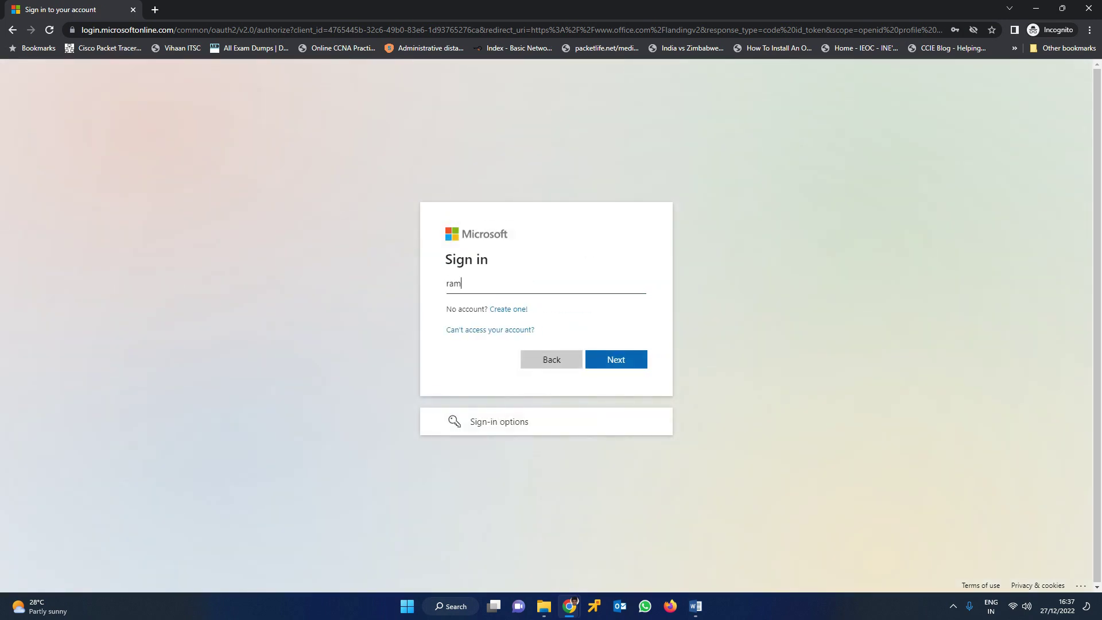
pyautogui.press('Return')
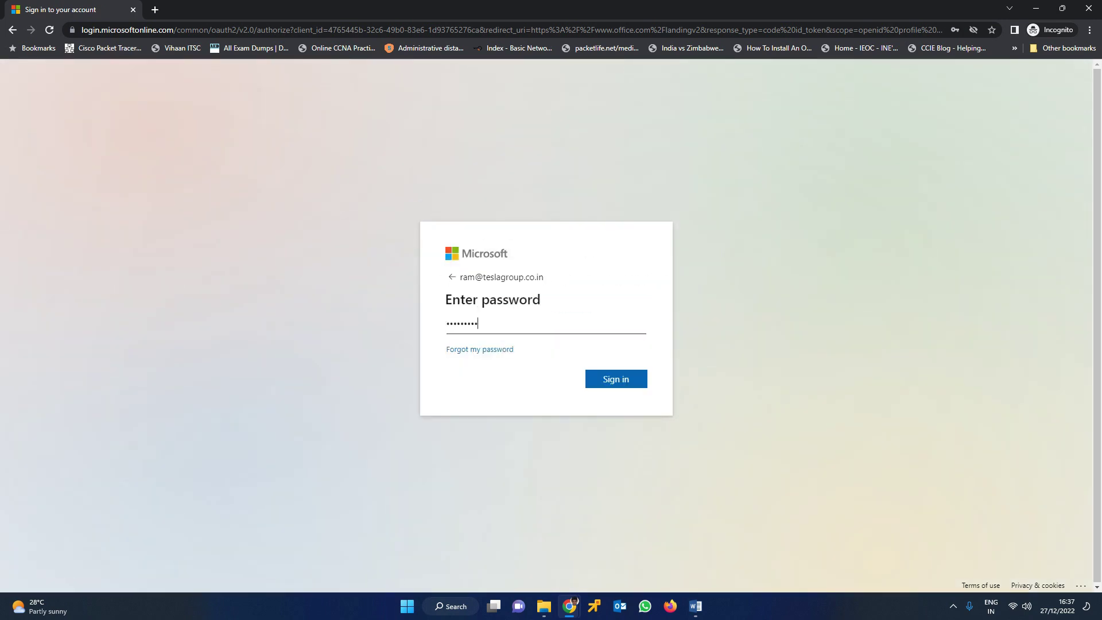
pyautogui.press('Return')
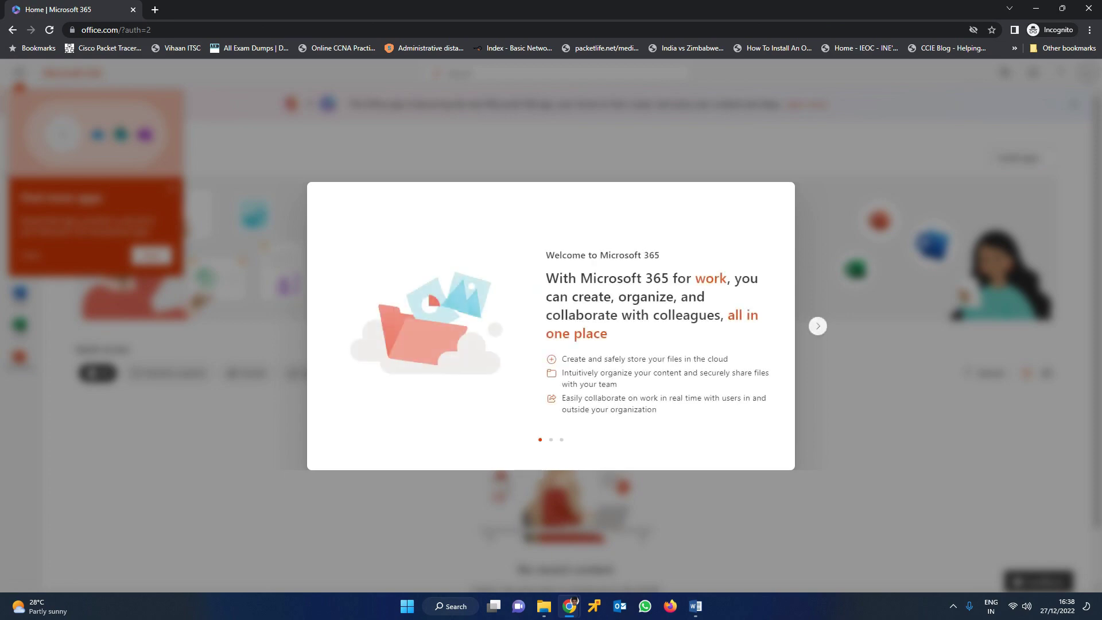
pyautogui.press('Right')
pyautogui.press('Right')
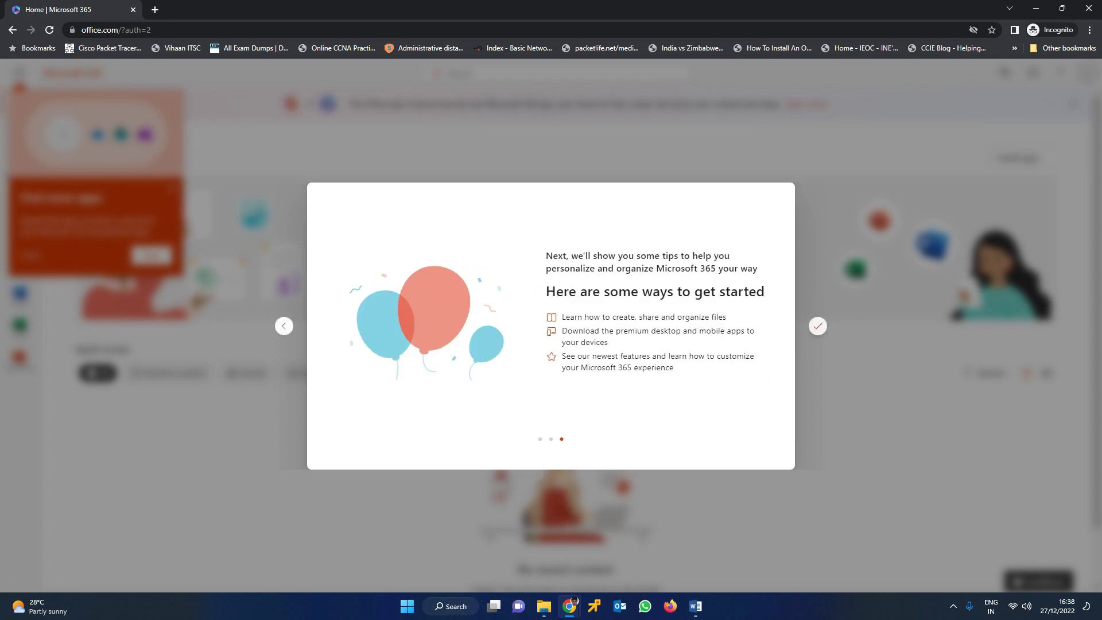
pyautogui.press('Return')
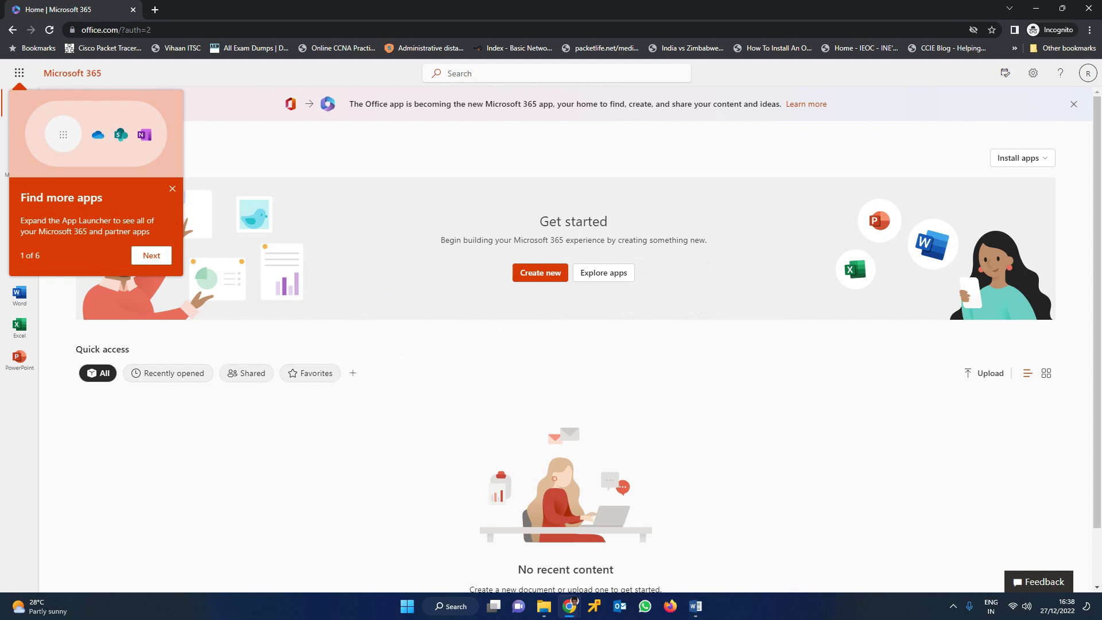
pyautogui.press('Escape')
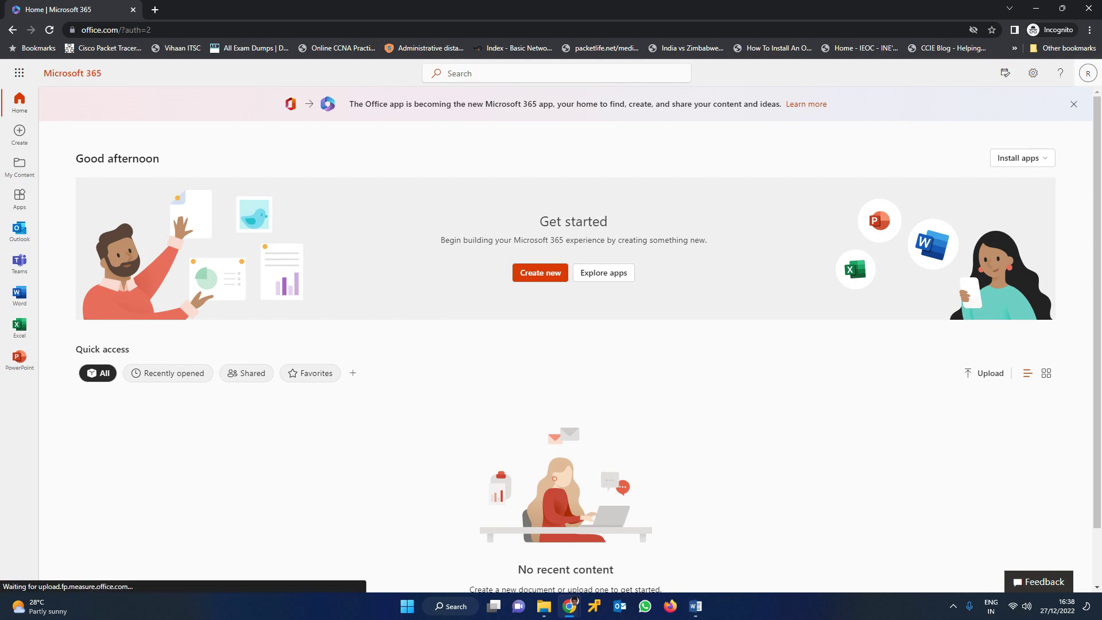
pyautogui.click(1087, 73)
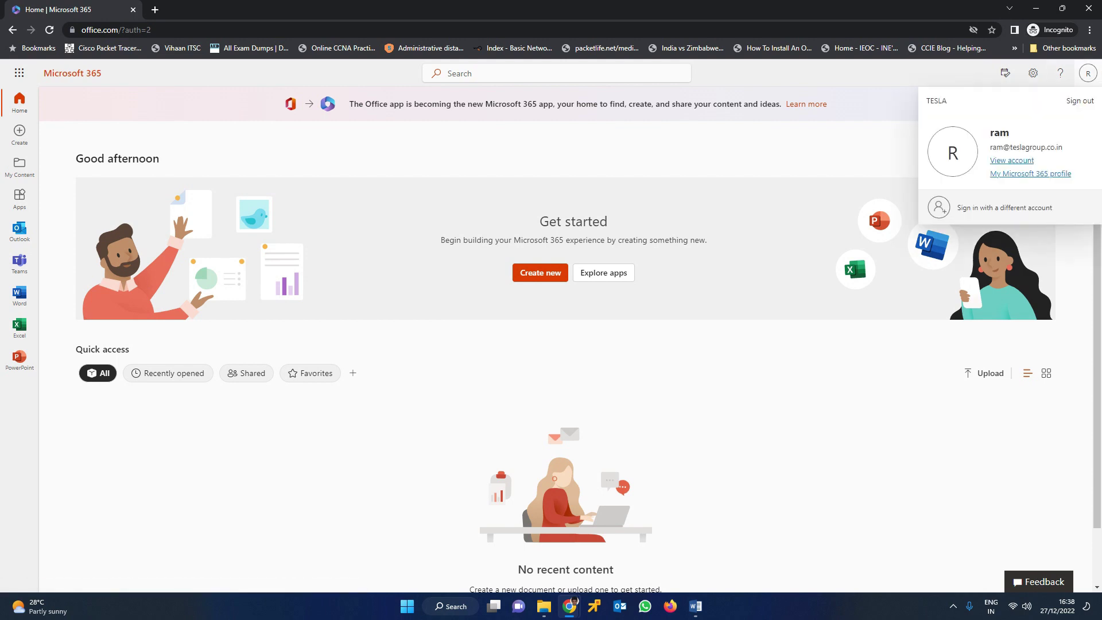
pyautogui.click(20, 230)
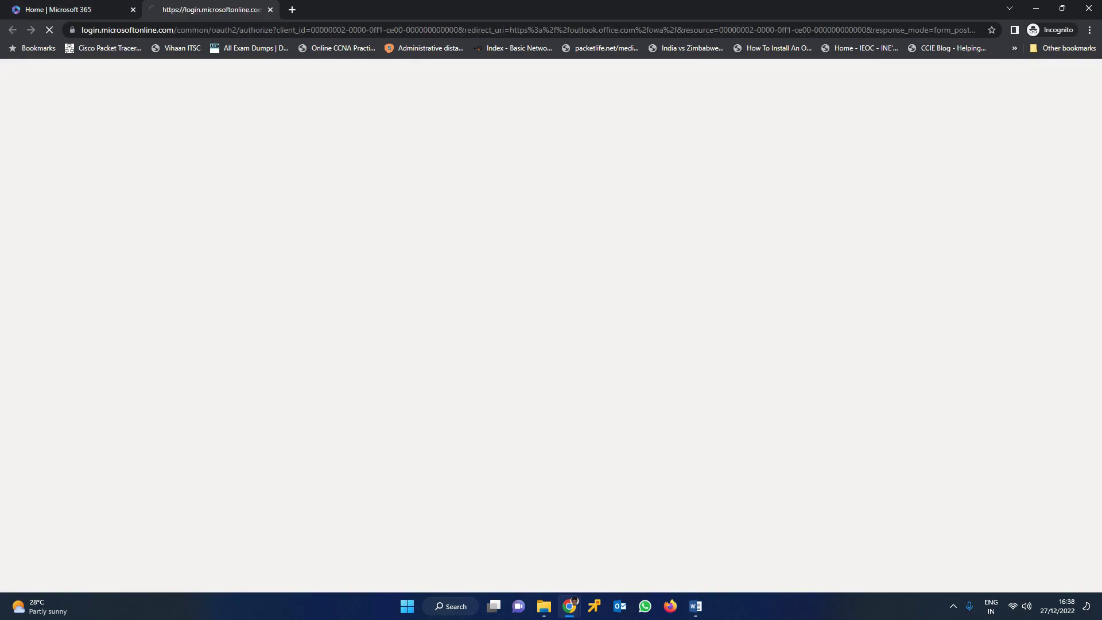
# Finish signing in to Outlook on the web and show the Inbox.
pyautogui.press('Return')
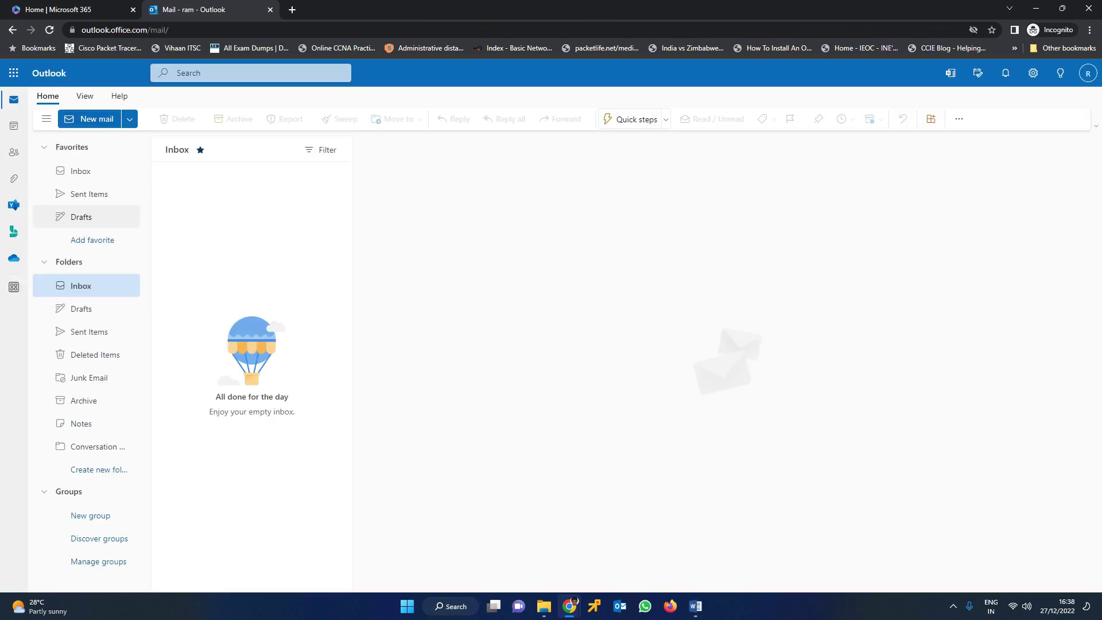
pyautogui.click(80, 171)
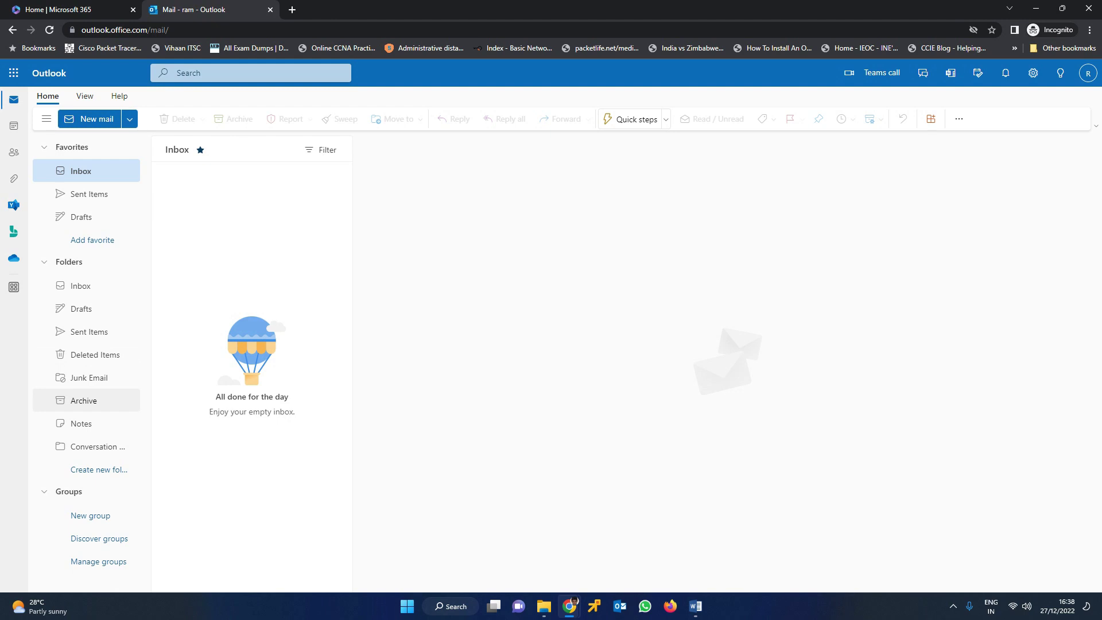
pyautogui.click(69, 262)
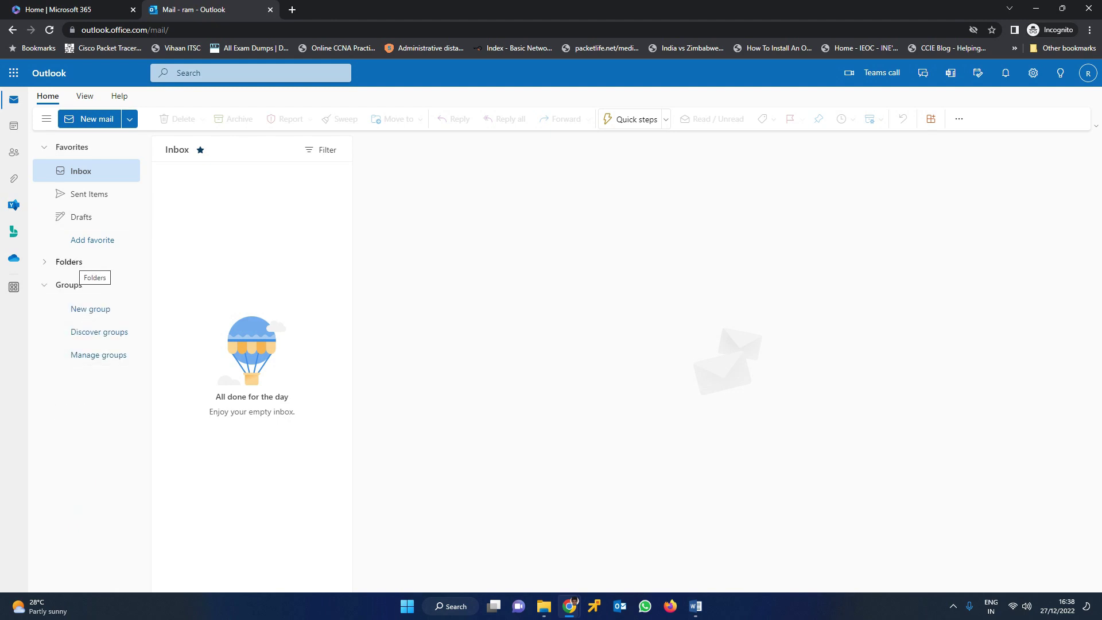
# Add the 'sales' mailbox as a shared folder from the Folders section.
pyautogui.rightClick(73, 262)
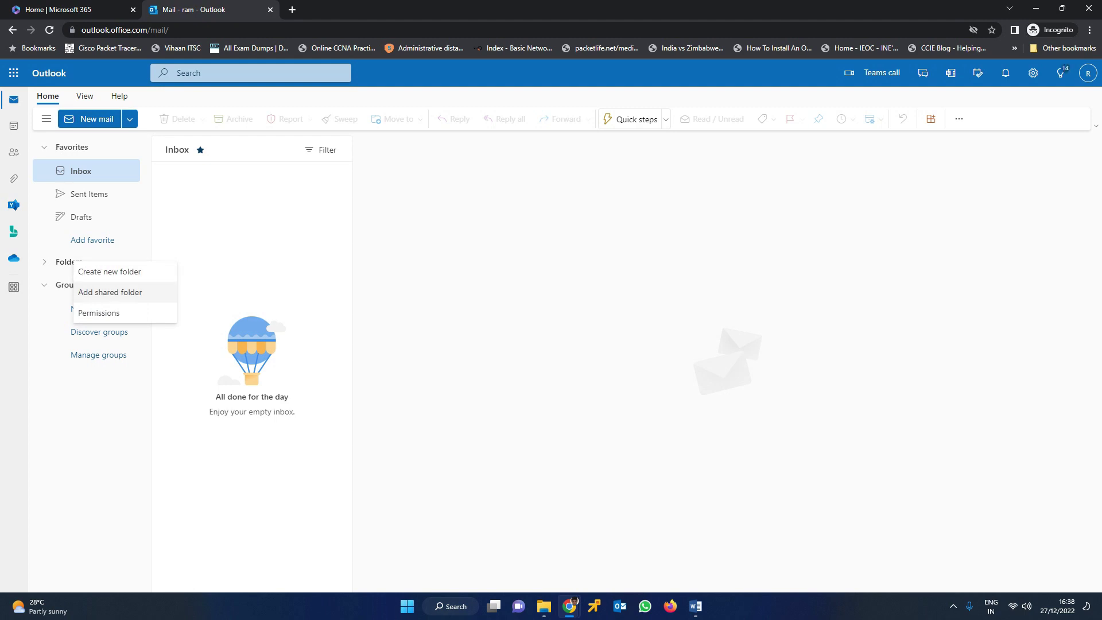
pyautogui.click(110, 292)
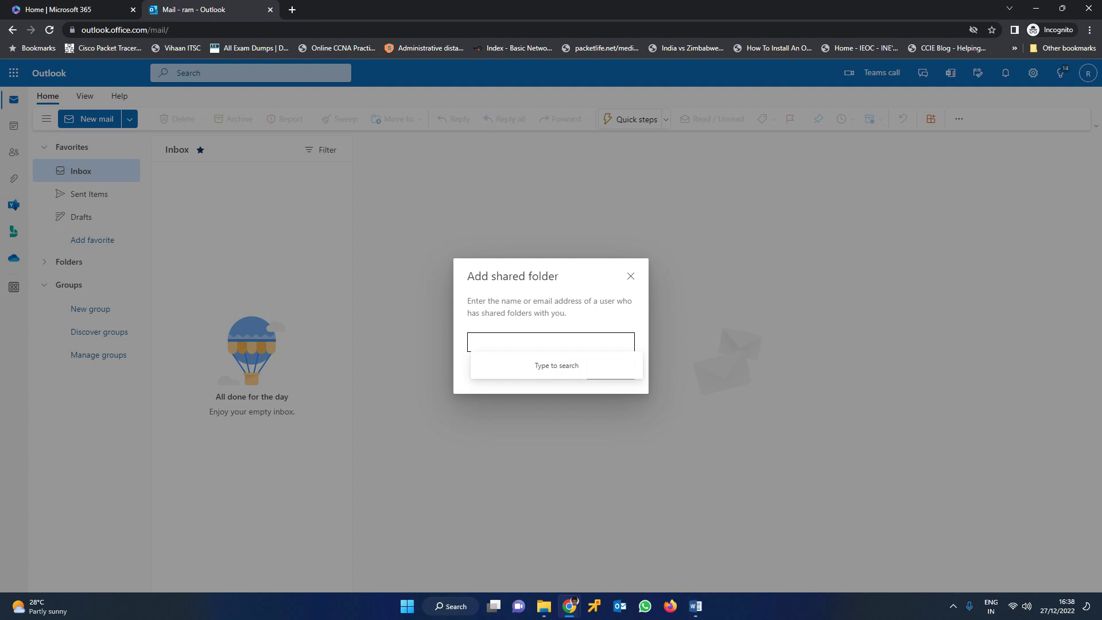
pyautogui.write('sales')
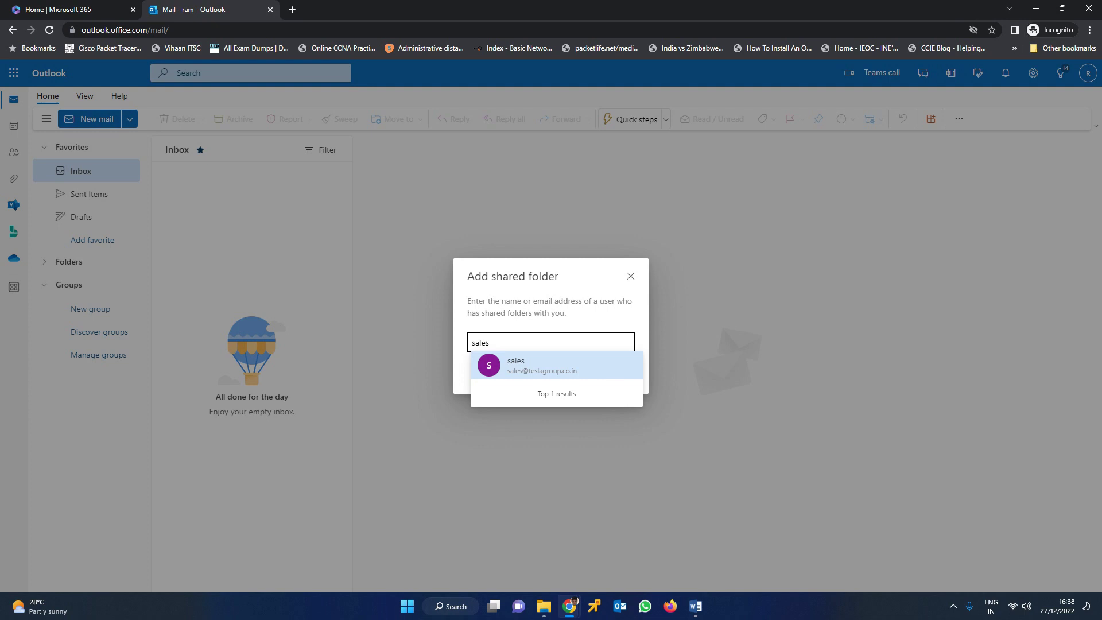
pyautogui.press('Return')
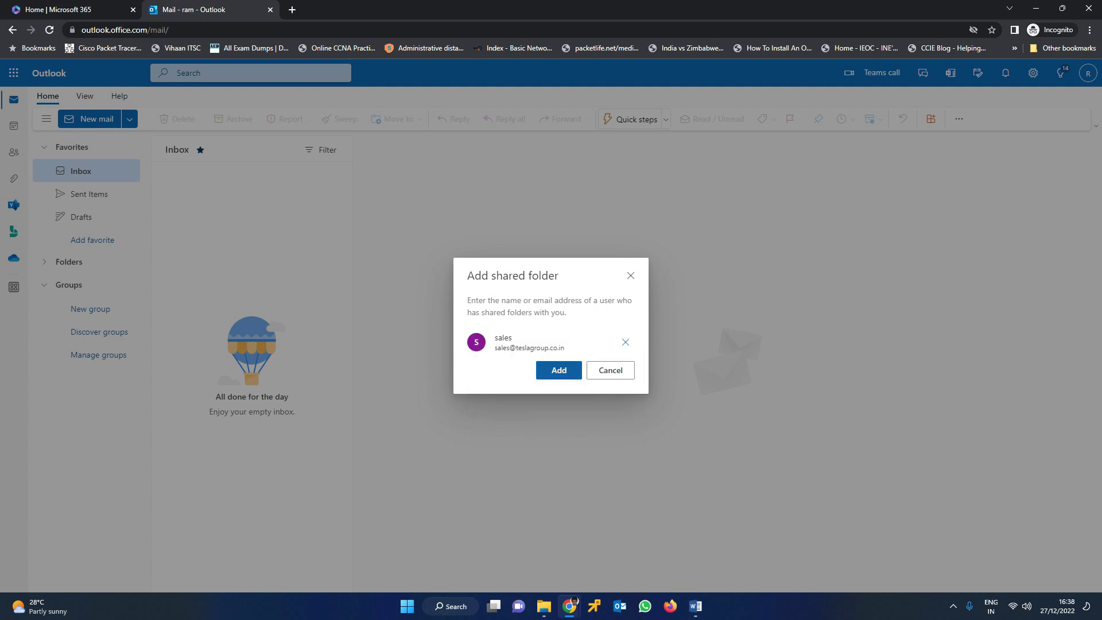
pyautogui.press('Return')
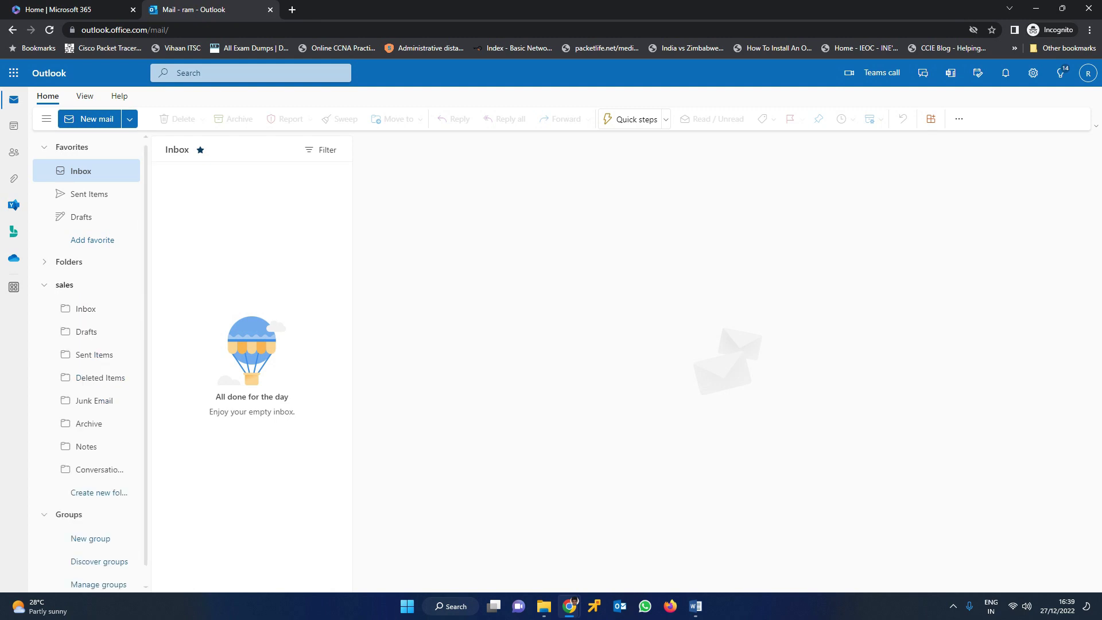
# From the sales Inbox, write a new email to sales with subject and body 'test email from ram'.
pyautogui.click(86, 308)
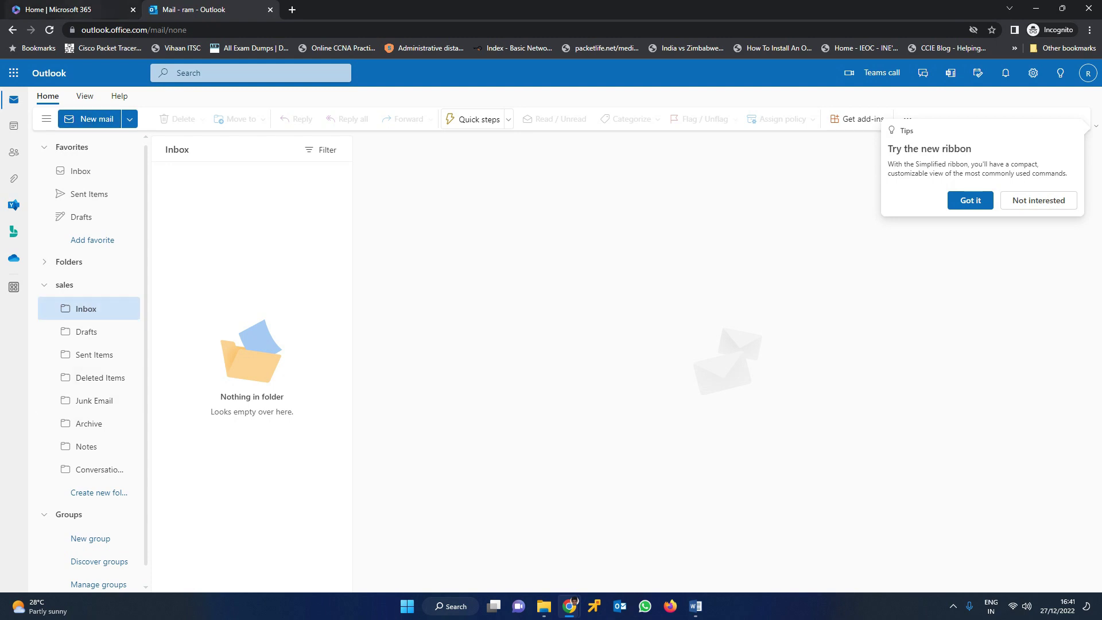
pyautogui.press('n')
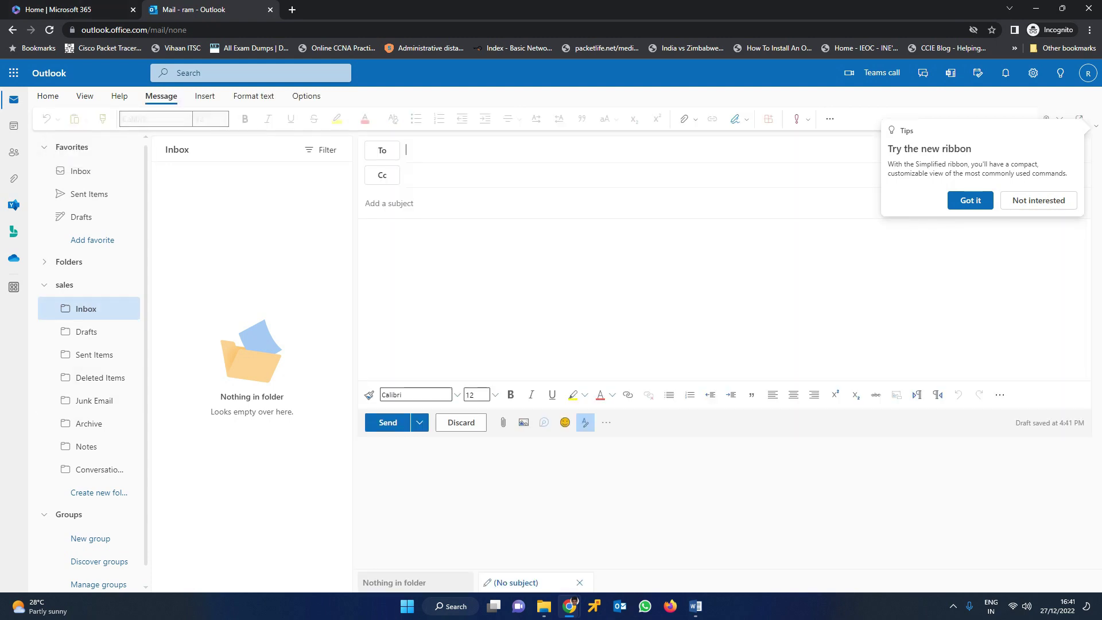
pyautogui.write('sales')
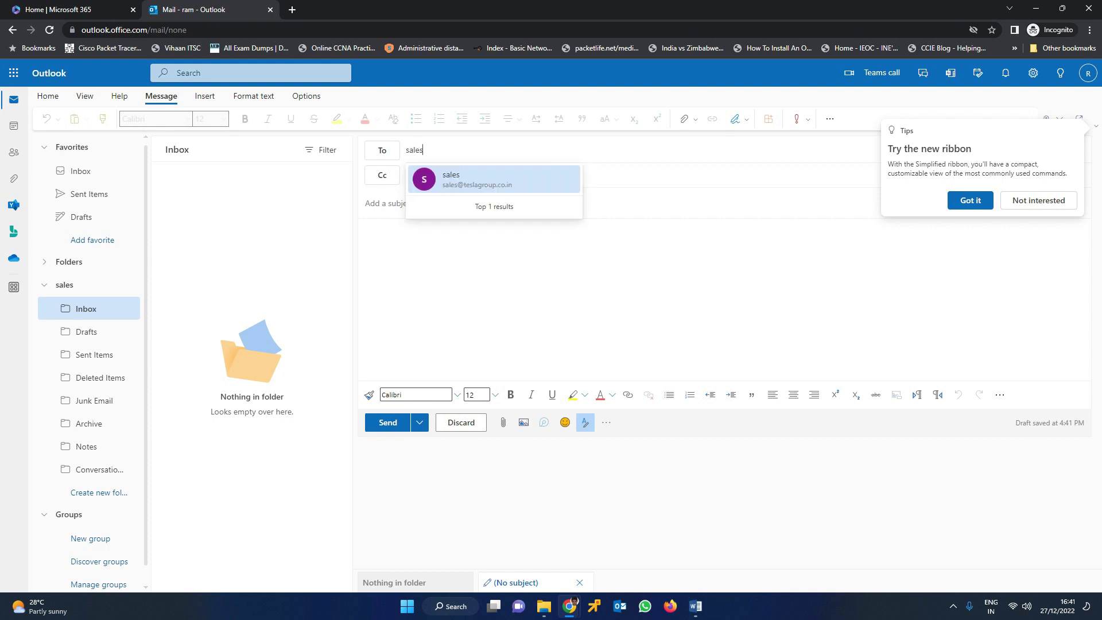
pyautogui.press('Return')
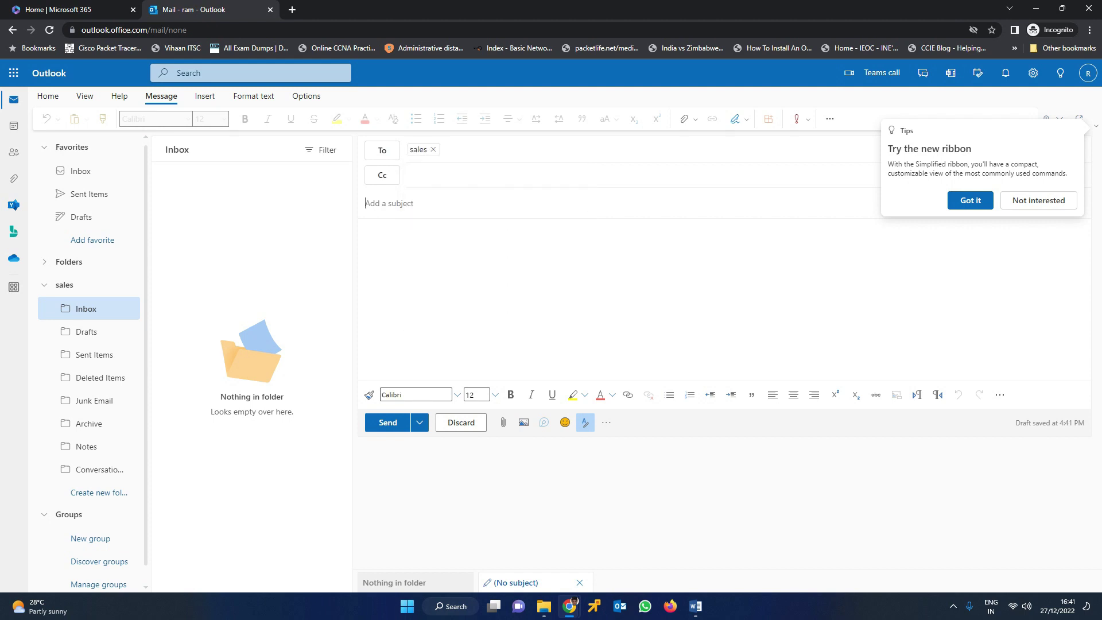
pyautogui.write('test email from ram')
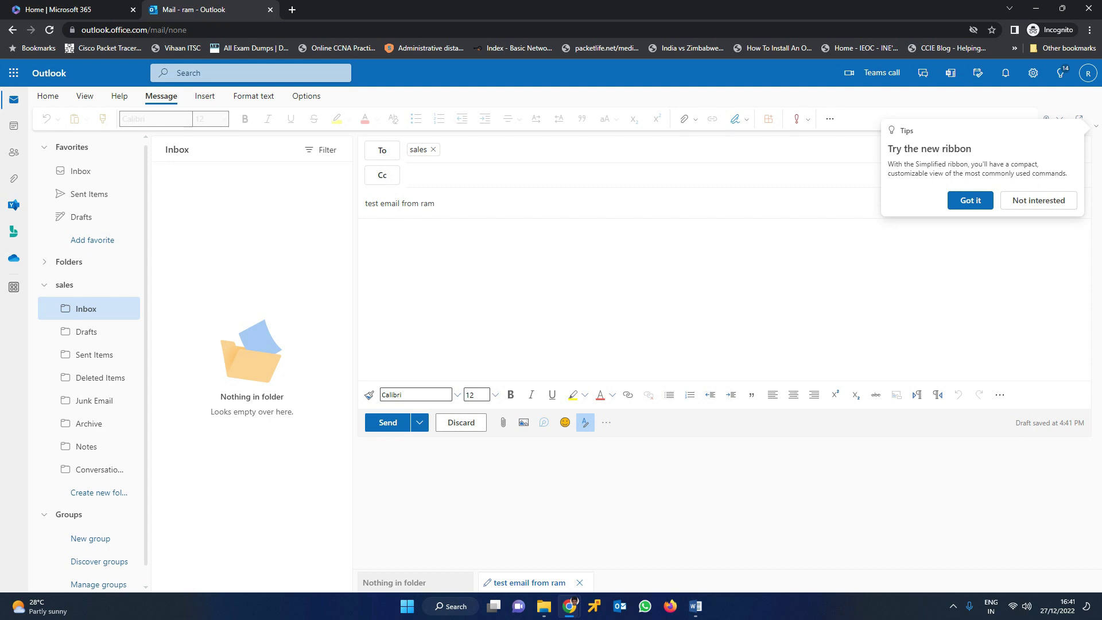
pyautogui.hotkey('ctrl', 'shift', 'Left')
pyautogui.hotkey('ctrl', 'shift', 'Left')
pyautogui.hotkey('ctrl', 'shift', 'Left')
pyautogui.hotkey('ctrl', 'shift', 'Left')
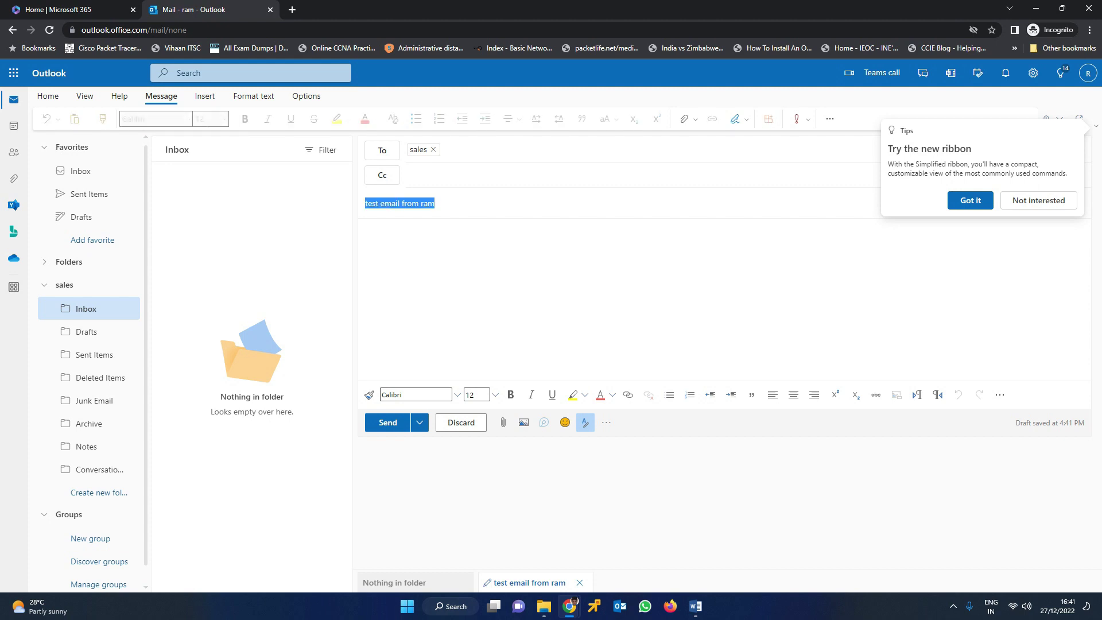
pyautogui.hotkey('ctrl', 'c')
pyautogui.press('Tab')
pyautogui.hotkey('ctrl', 'v')
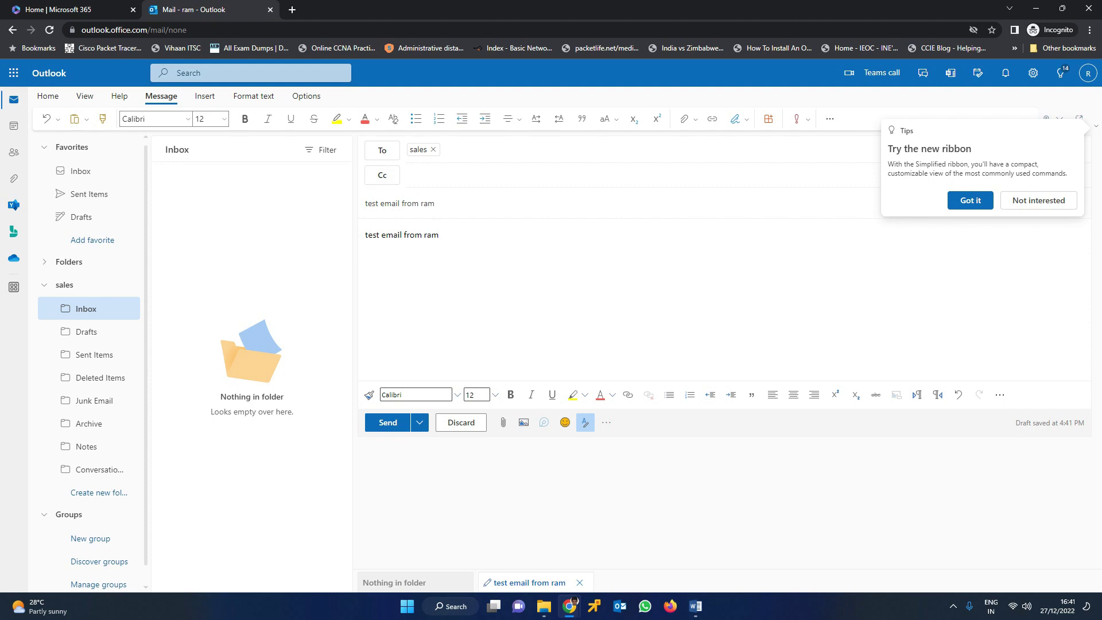
# Send the test email and open it once it arrives in the sales Inbox.
pyautogui.hotkey('ctrl', 'Return')
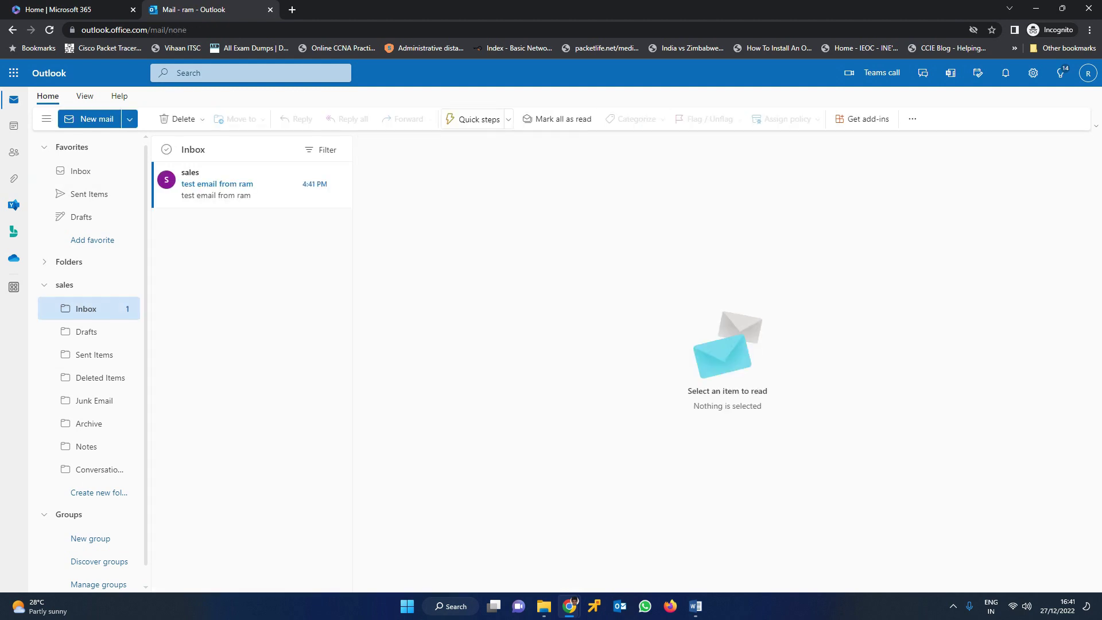
pyautogui.click(241, 187)
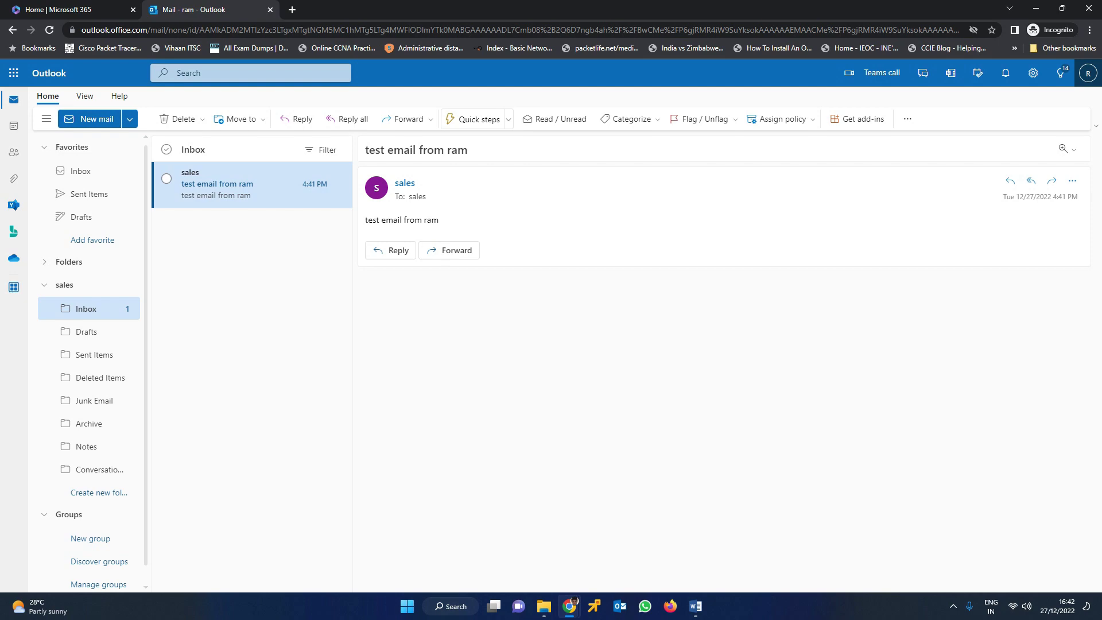
pyautogui.click(1087, 73)
# Sign out and sign back in as the second member of the sales mailbox.
pyautogui.click(1080, 100)
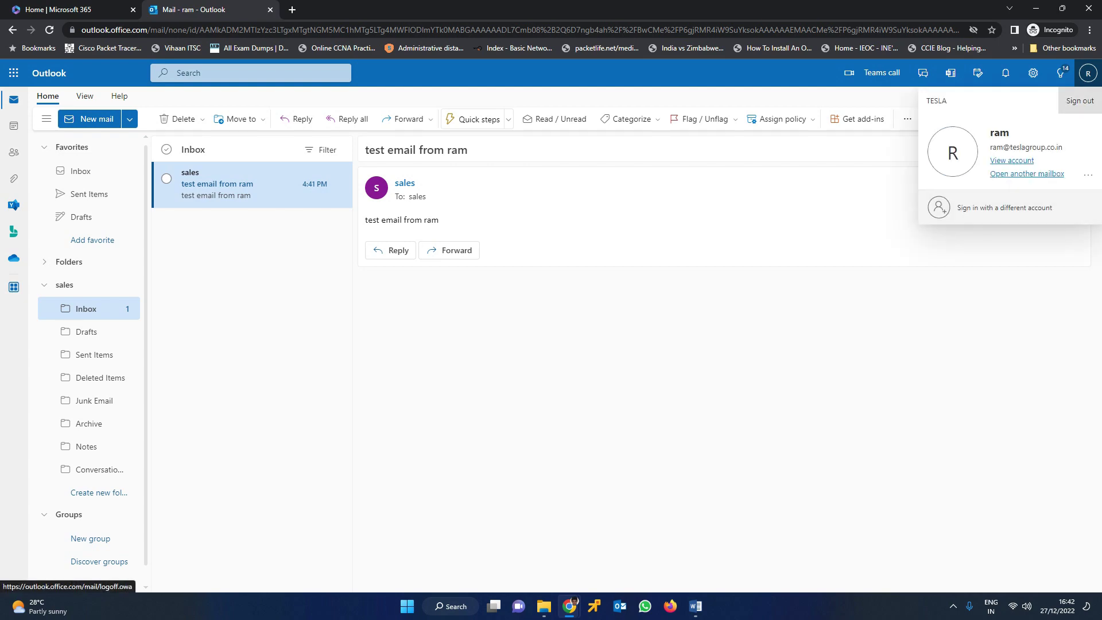
pyautogui.write('@teslagroup.co.in')
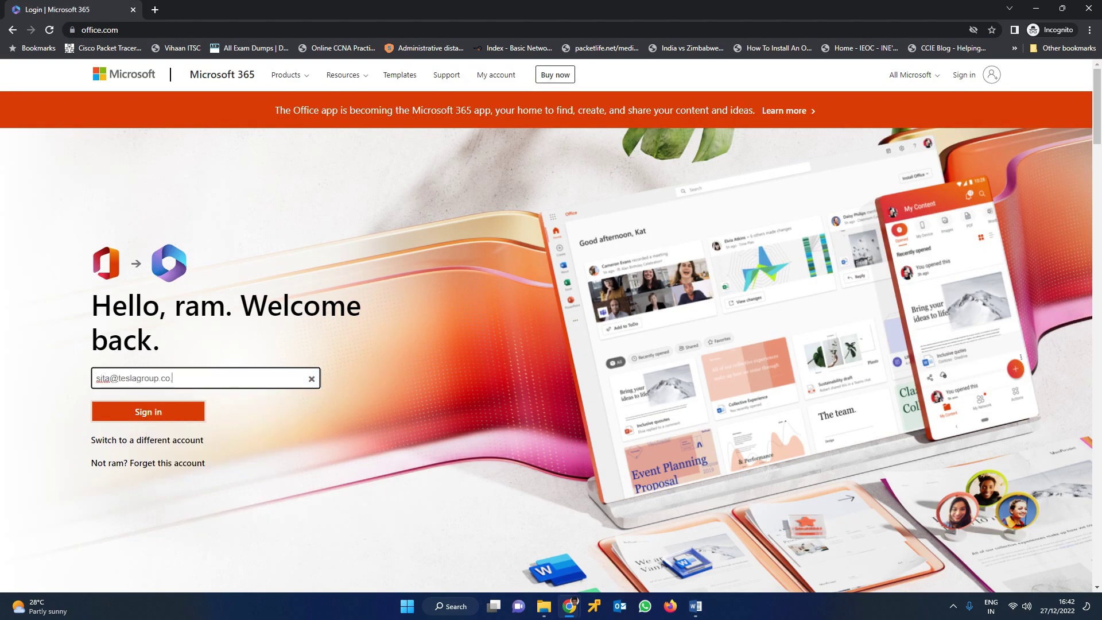
pyautogui.press('Return')
pyautogui.press('Return')
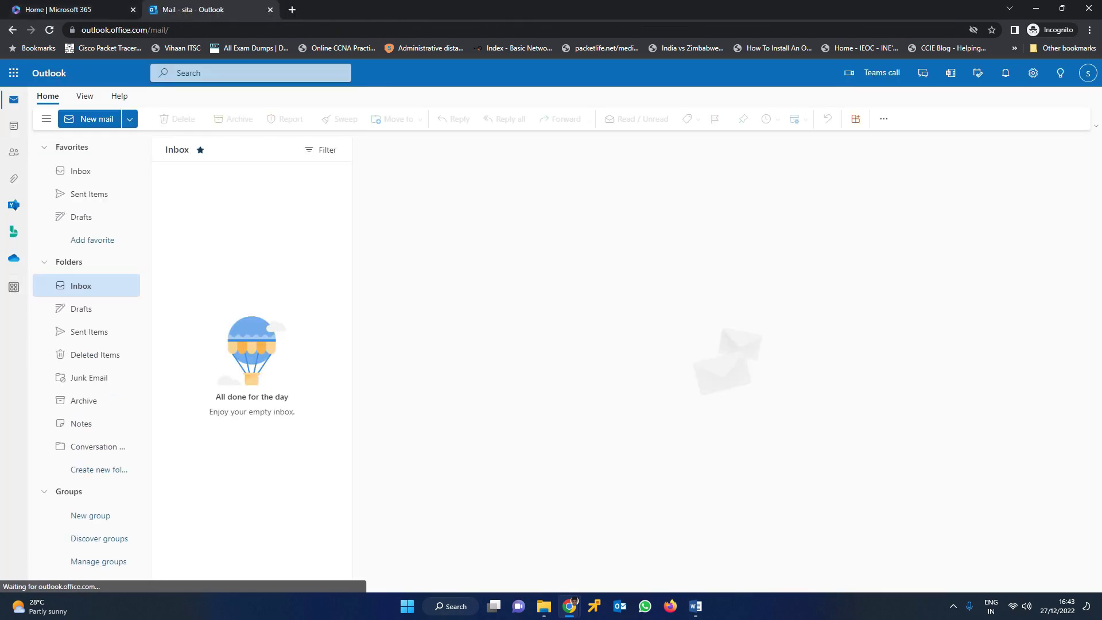
pyautogui.click(1087, 73)
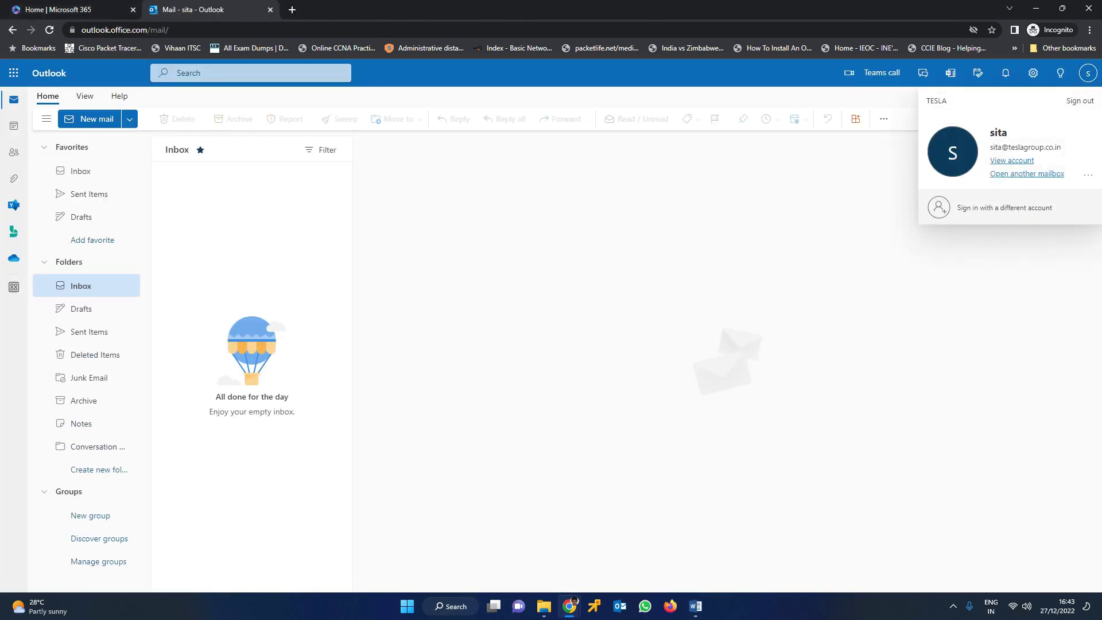
# Add 'sales' as a shared folder, expand it and open its Inbox.
pyautogui.click(69, 262)
pyautogui.rightClick(69, 262)
pyautogui.click(109, 291)
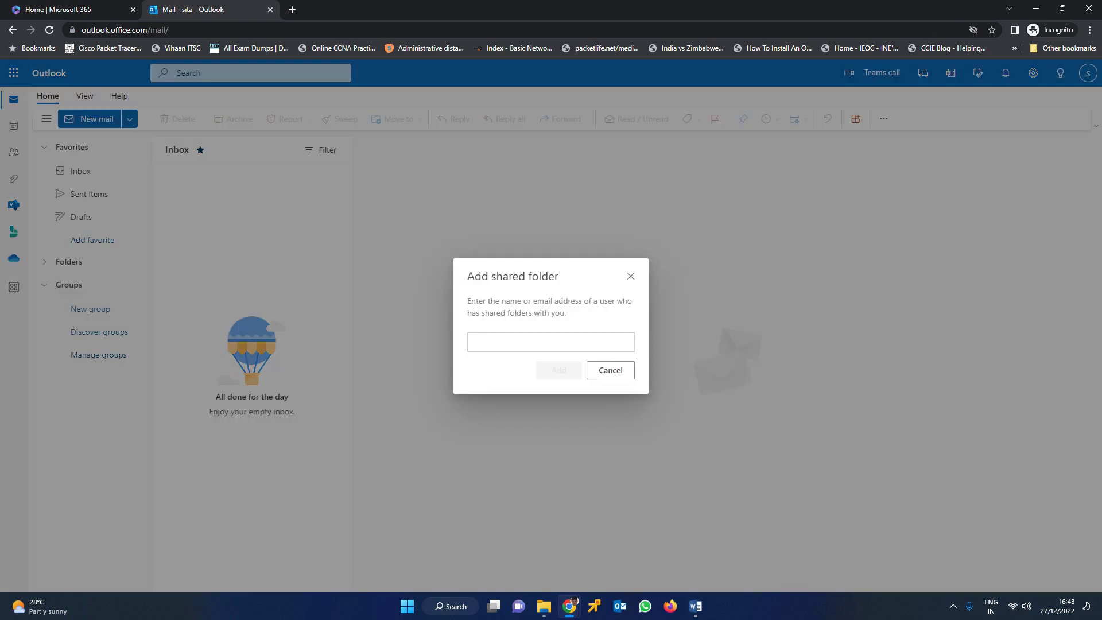
pyautogui.write('sales')
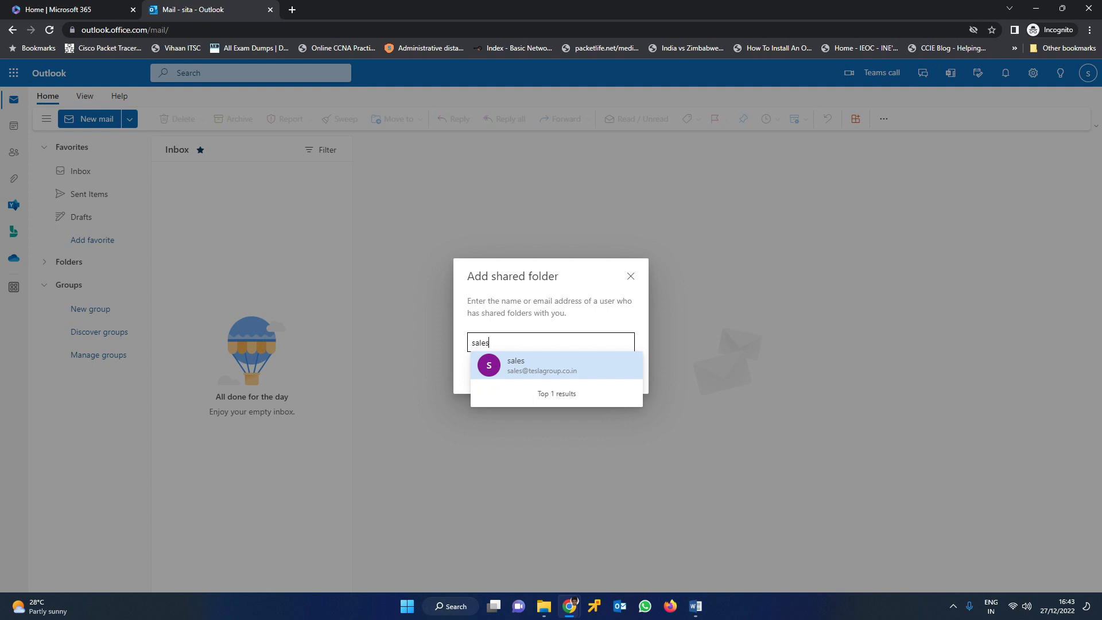
pyautogui.press('Return')
pyautogui.press('Return')
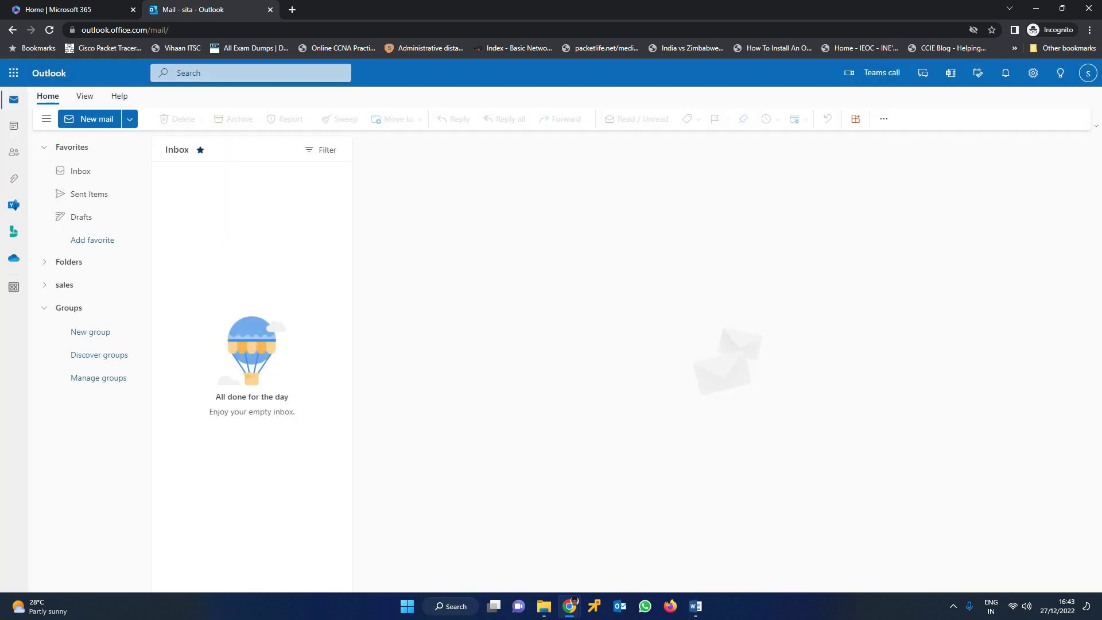
pyautogui.click(44, 284)
pyautogui.click(86, 308)
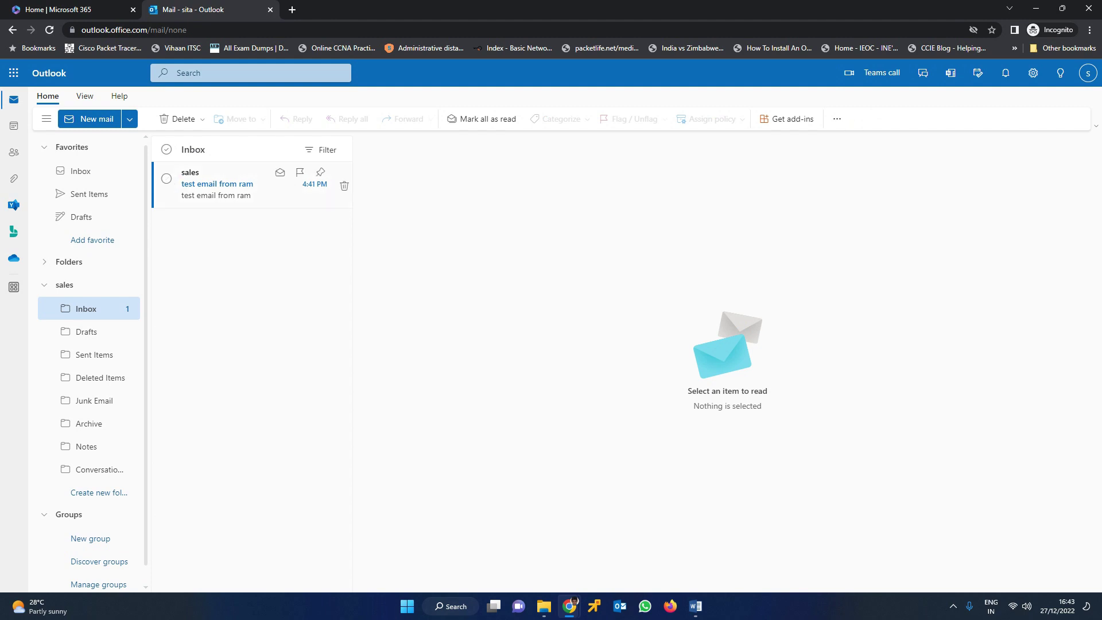
# Open 'test email from ram' in the sales Inbox, briefly checking personal Sent Items.
pyautogui.click(229, 183)
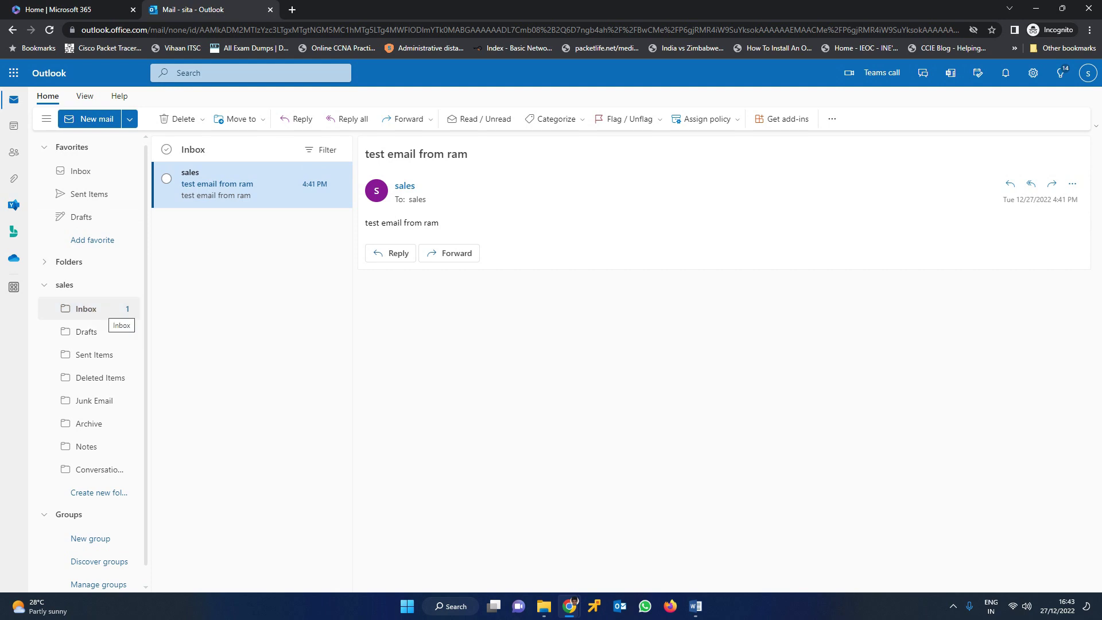
pyautogui.click(100, 310)
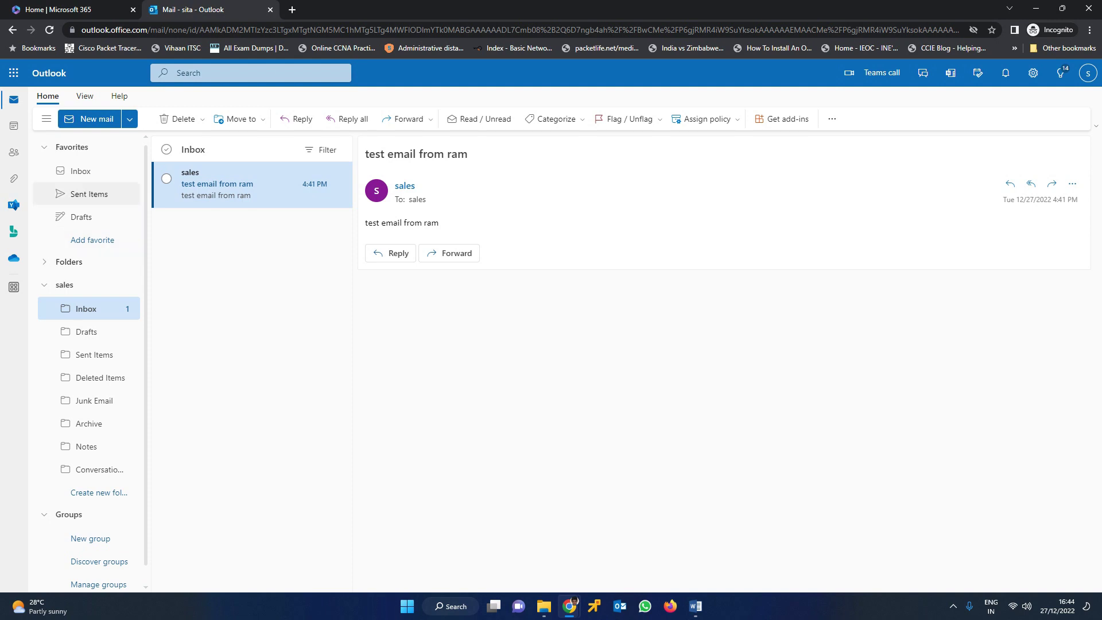
pyautogui.click(89, 194)
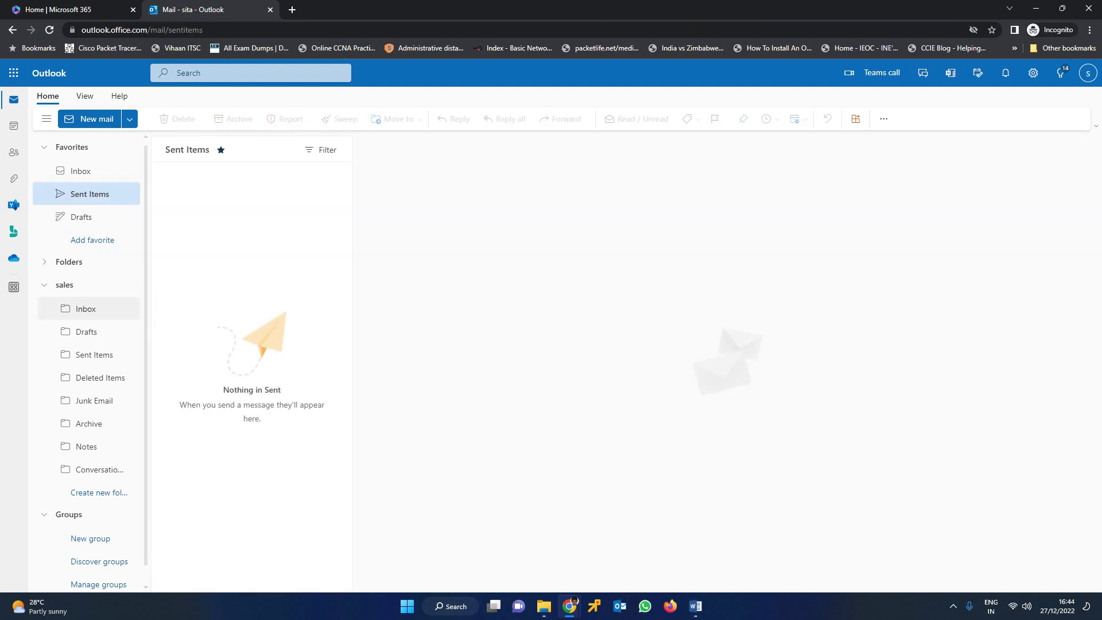
pyautogui.click(86, 308)
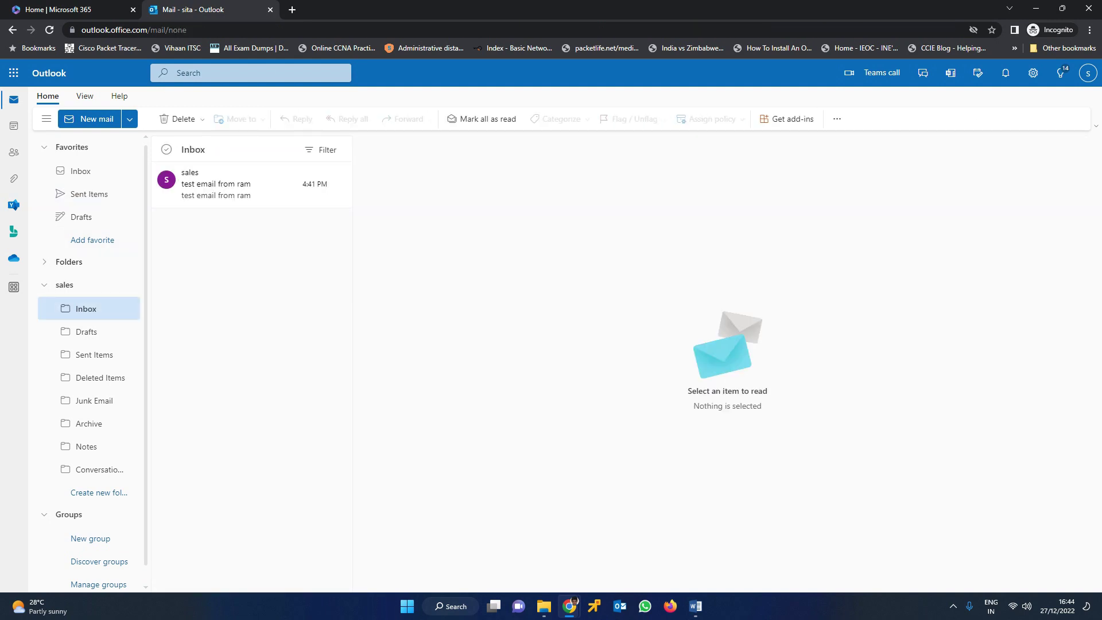
pyautogui.click(241, 184)
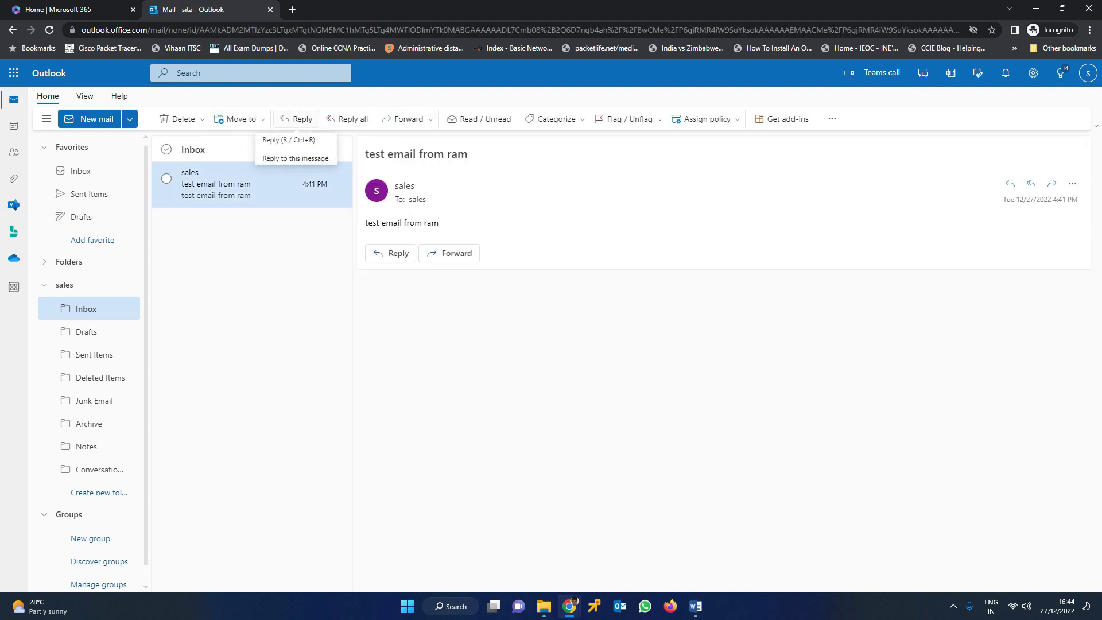
# Reply 'I have received the email' with a sign-off line, fix a typo, and send.
pyautogui.click(390, 253)
pyautogui.write('I have received th')
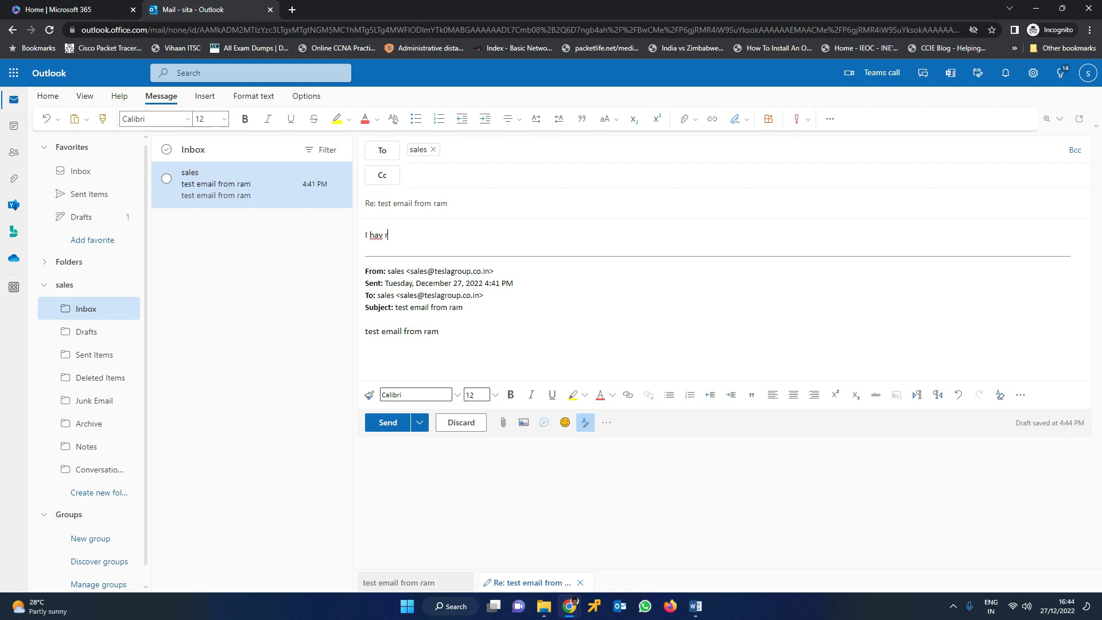
pyautogui.write('e email')
pyautogui.press('Return')
pyautogui.press('Return')
pyautogui.write('From Sita')
pyautogui.click(387, 235)
pyautogui.write('e')
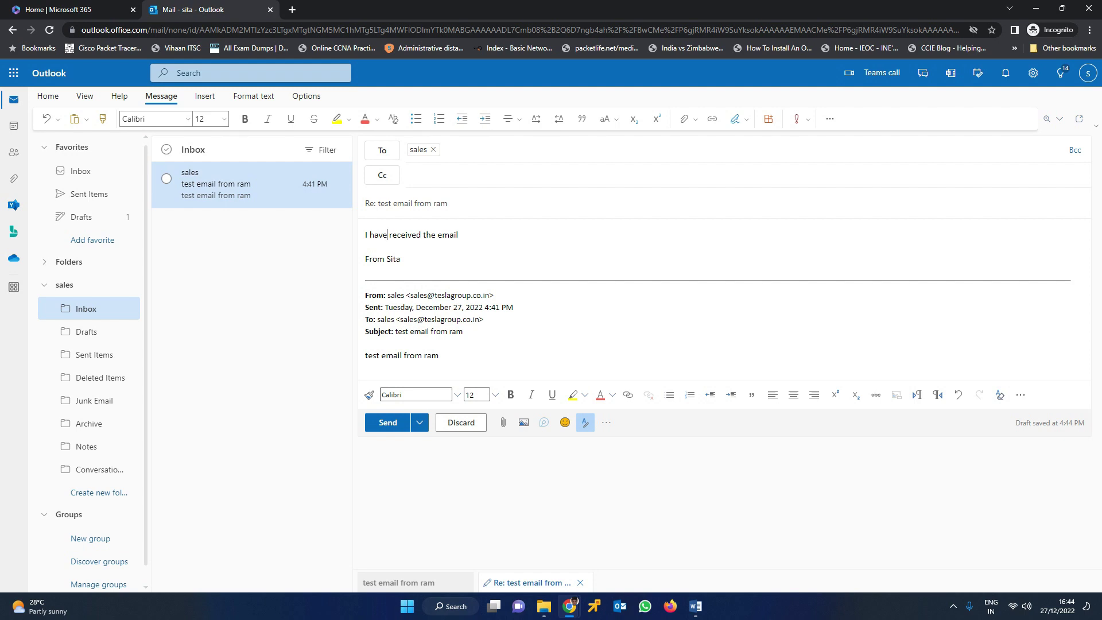
pyautogui.click(388, 422)
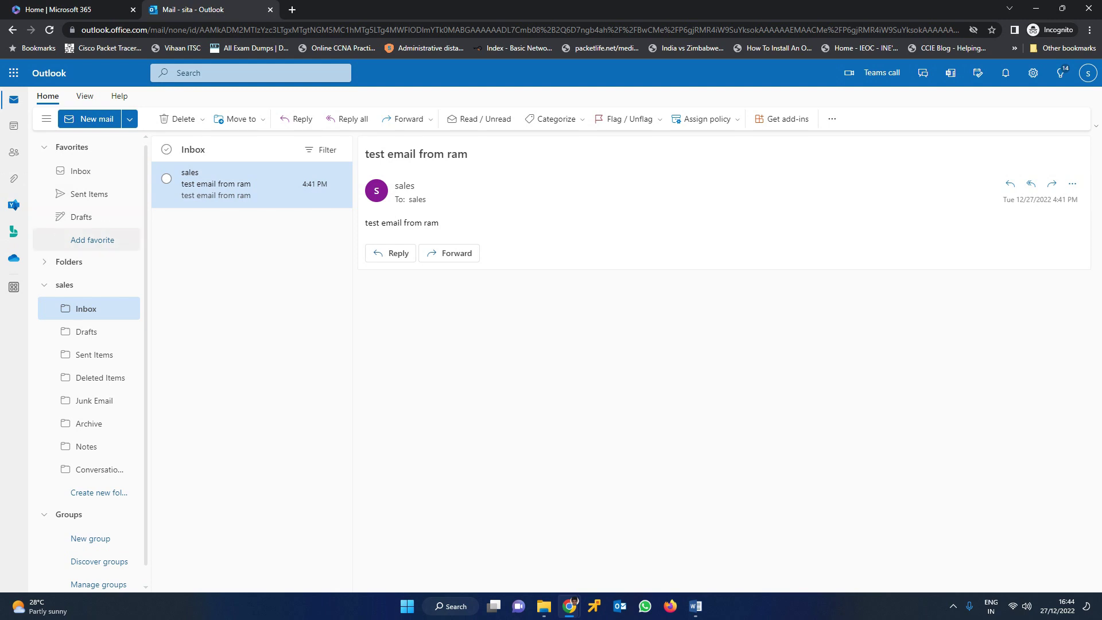
# Check the reply in personal Sent Items and the sales Inbox, then begin a blank message.
pyautogui.click(80, 171)
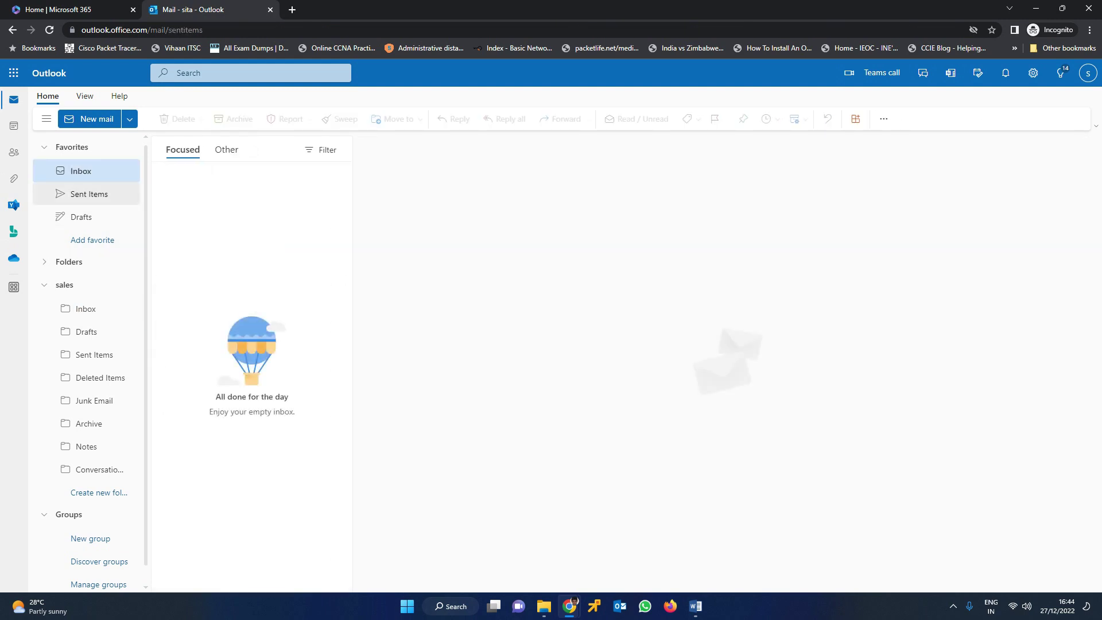
pyautogui.click(90, 194)
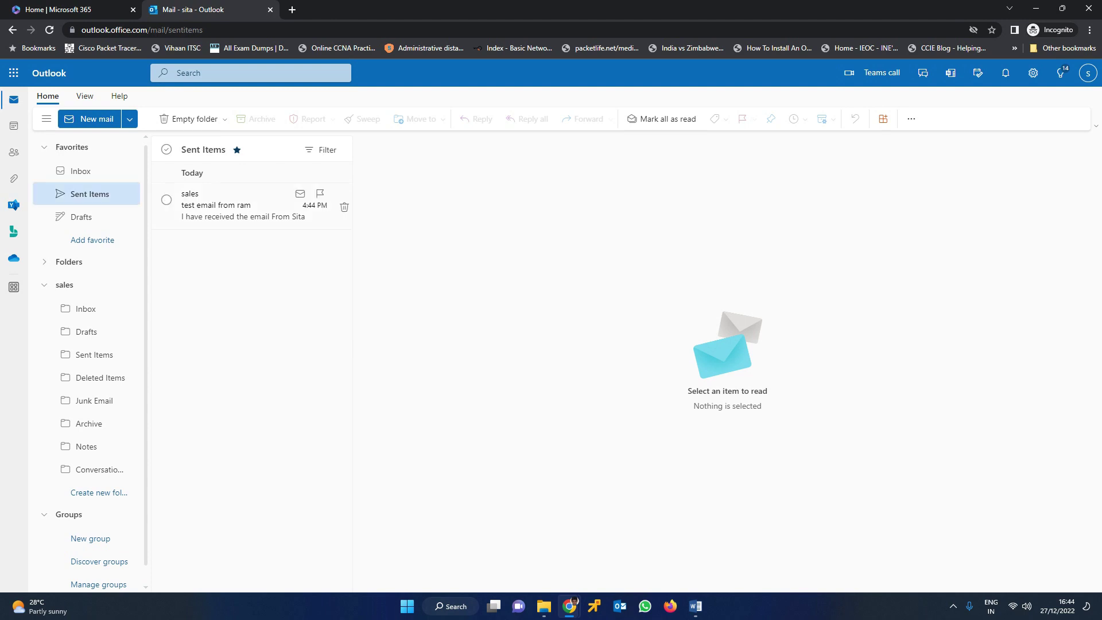
pyautogui.click(86, 308)
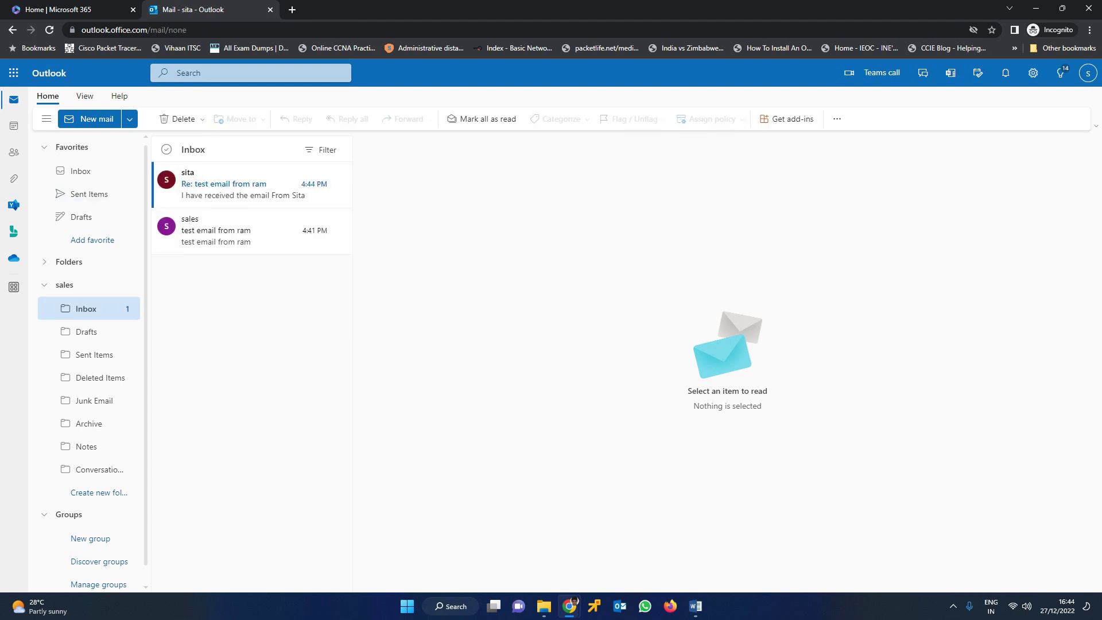
pyautogui.click(241, 185)
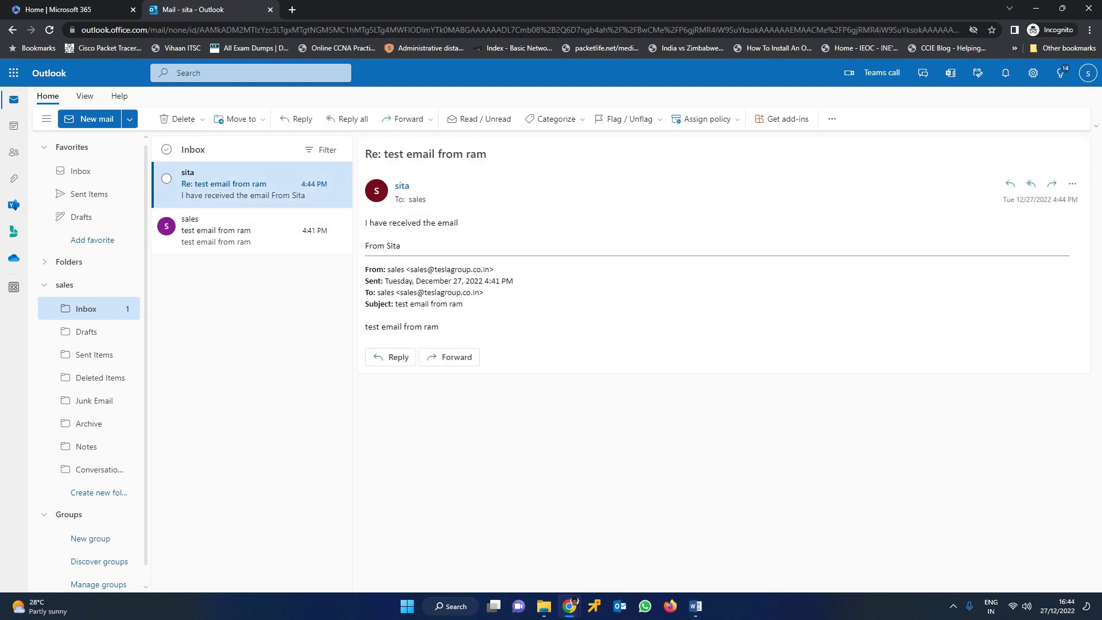
pyautogui.moveTo(401, 246); pyautogui.dragTo(365, 246)
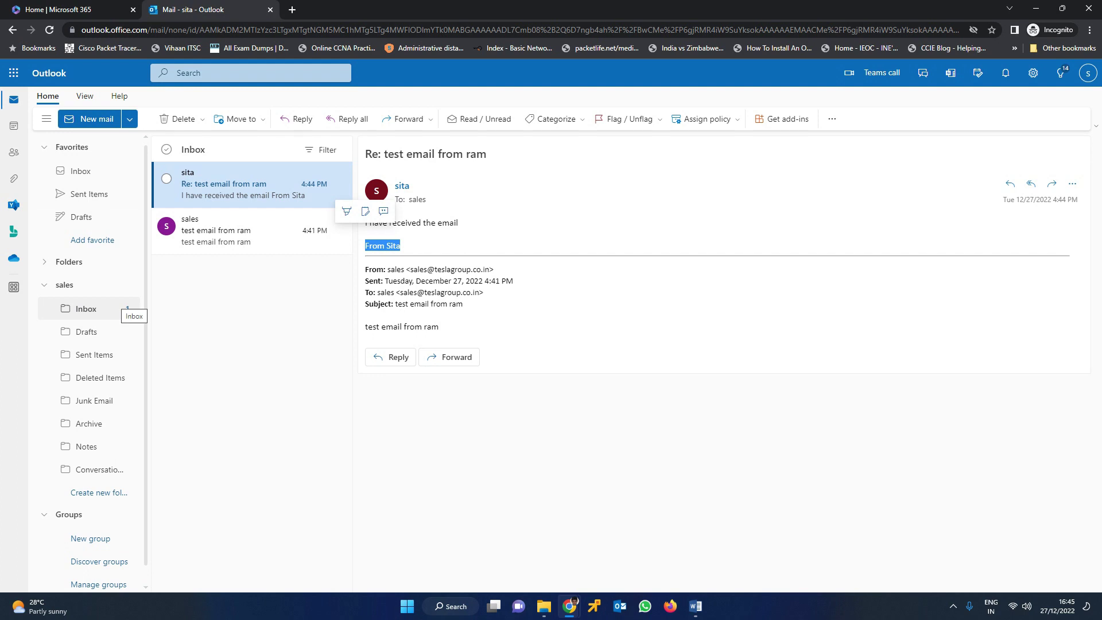
pyautogui.click(241, 229)
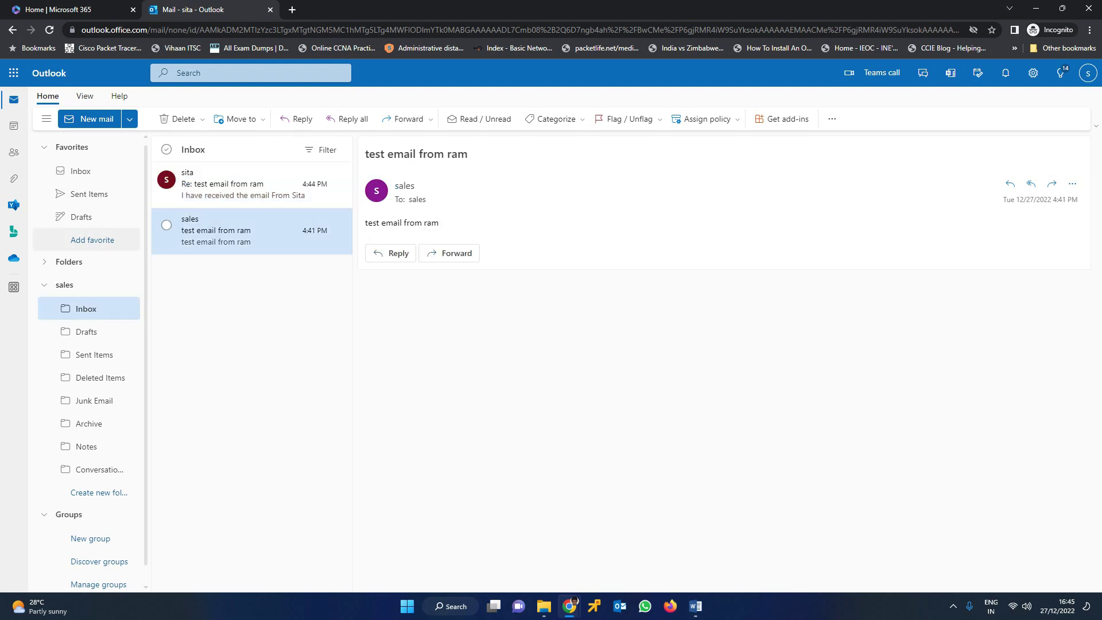
pyautogui.click(89, 194)
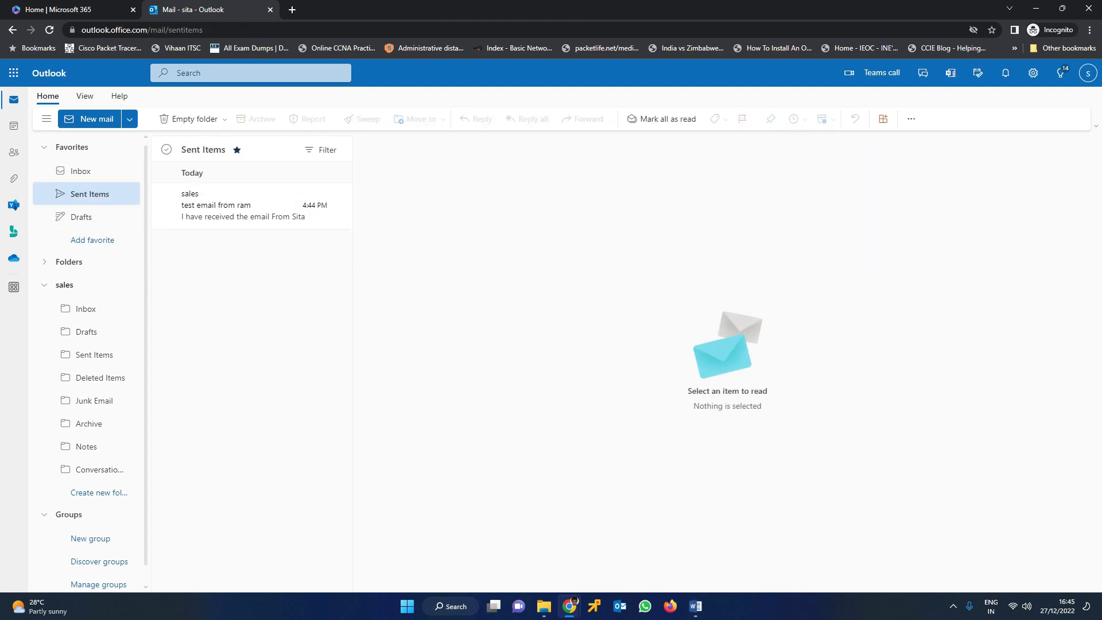
pyautogui.click(92, 119)
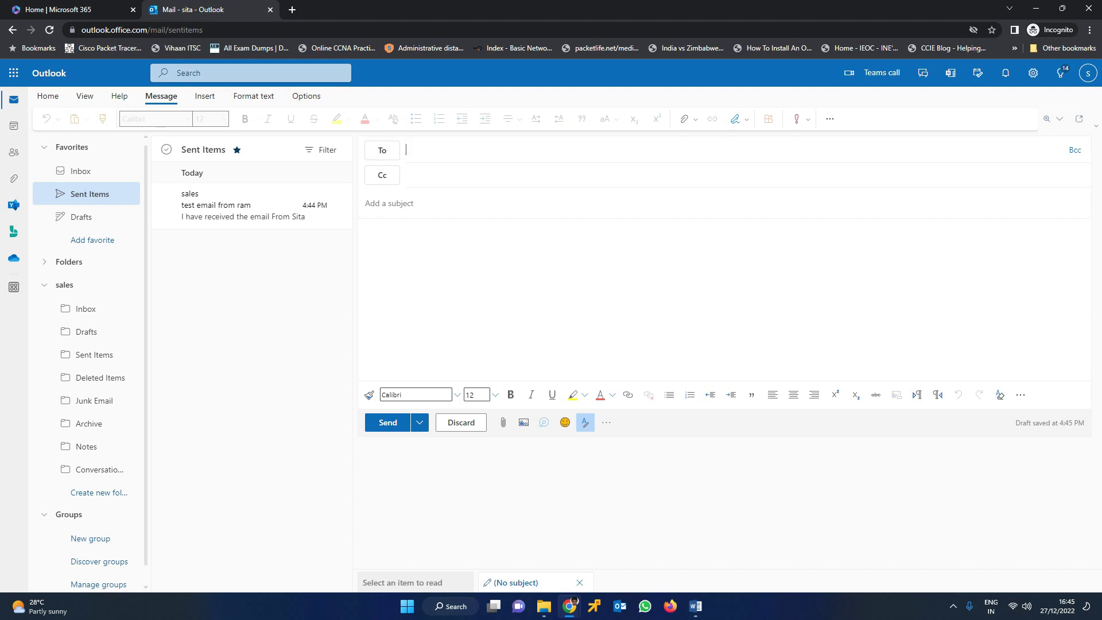
# Send 'Sales info' from the sales address to the first member, with a sign-off body.
pyautogui.click(306, 96)
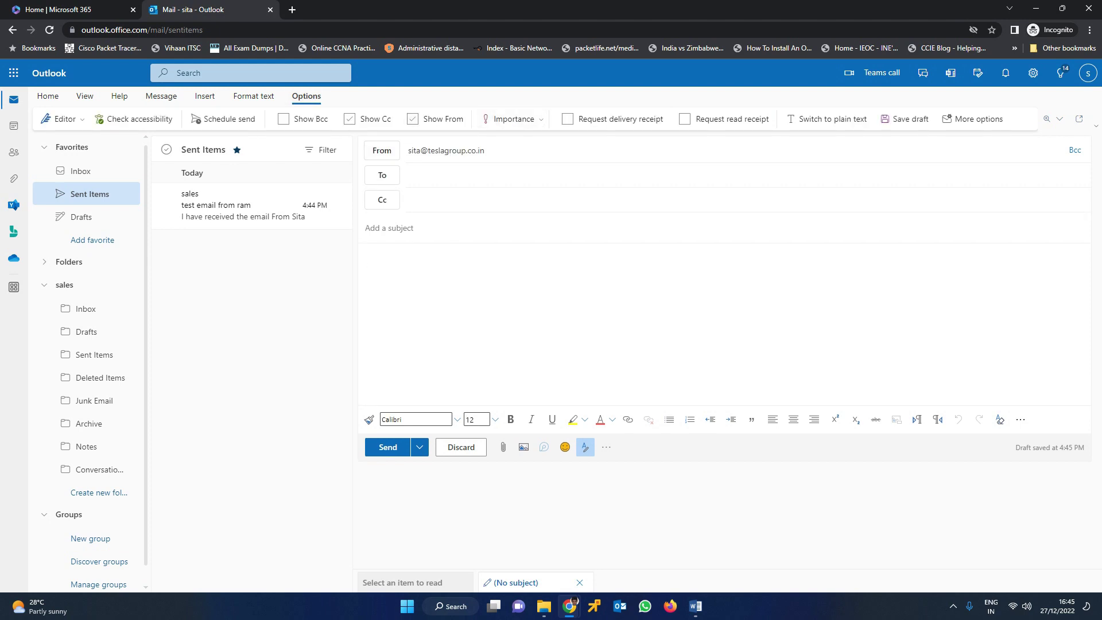
pyautogui.click(381, 150)
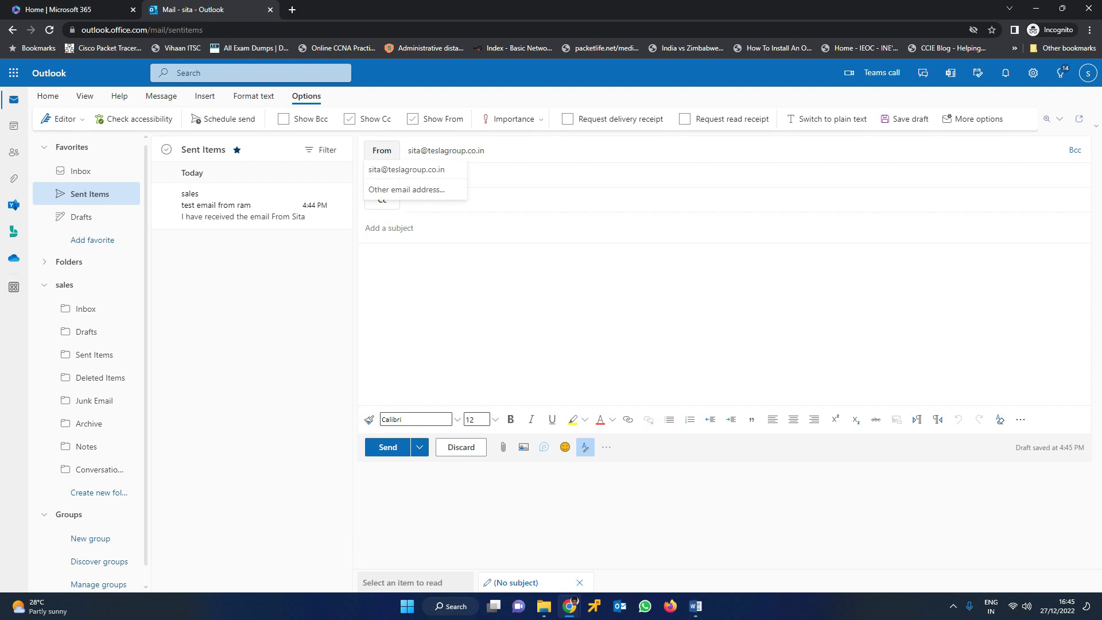
pyautogui.click(407, 189)
pyautogui.write('sa')
pyautogui.press('Return')
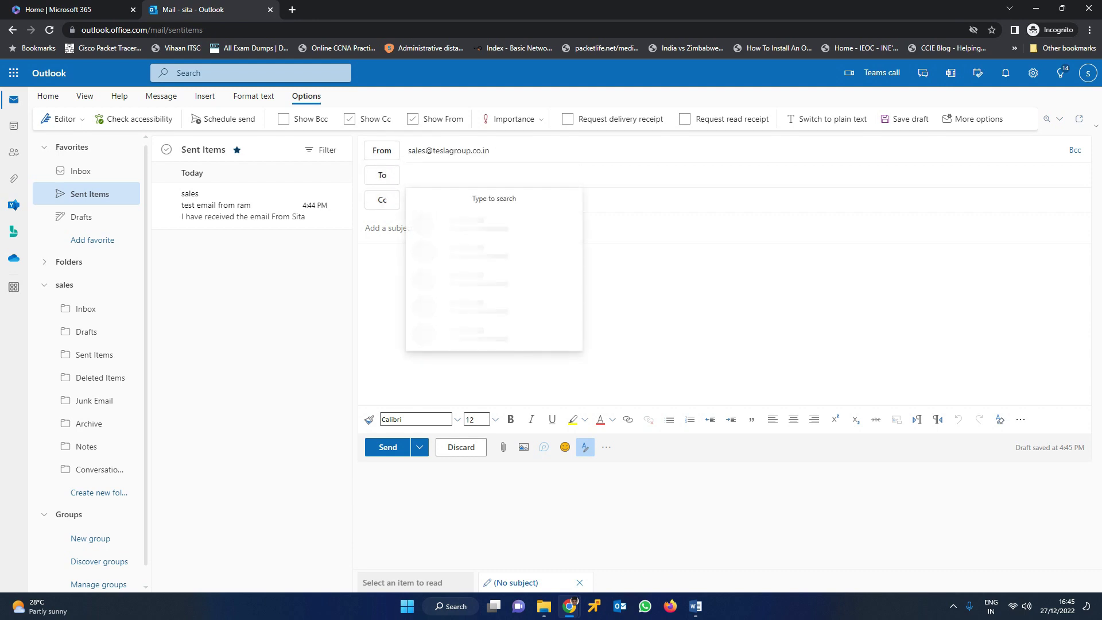
pyautogui.write('ra')
pyautogui.press('Return')
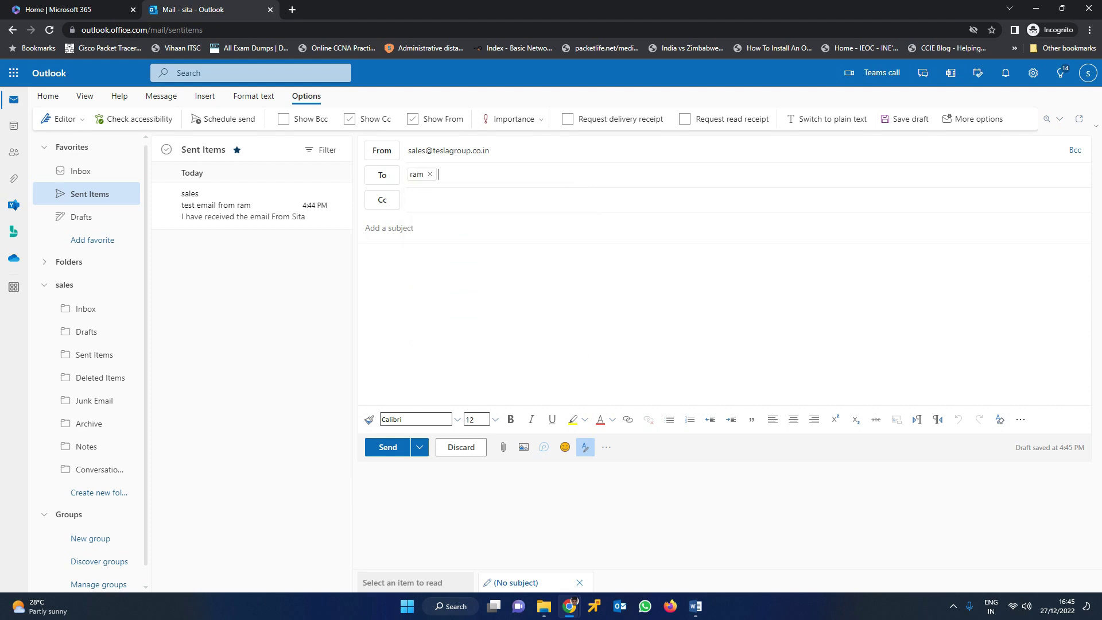
pyautogui.write('Sales info')
pyautogui.press('Tab')
pyautogui.write('From sita')
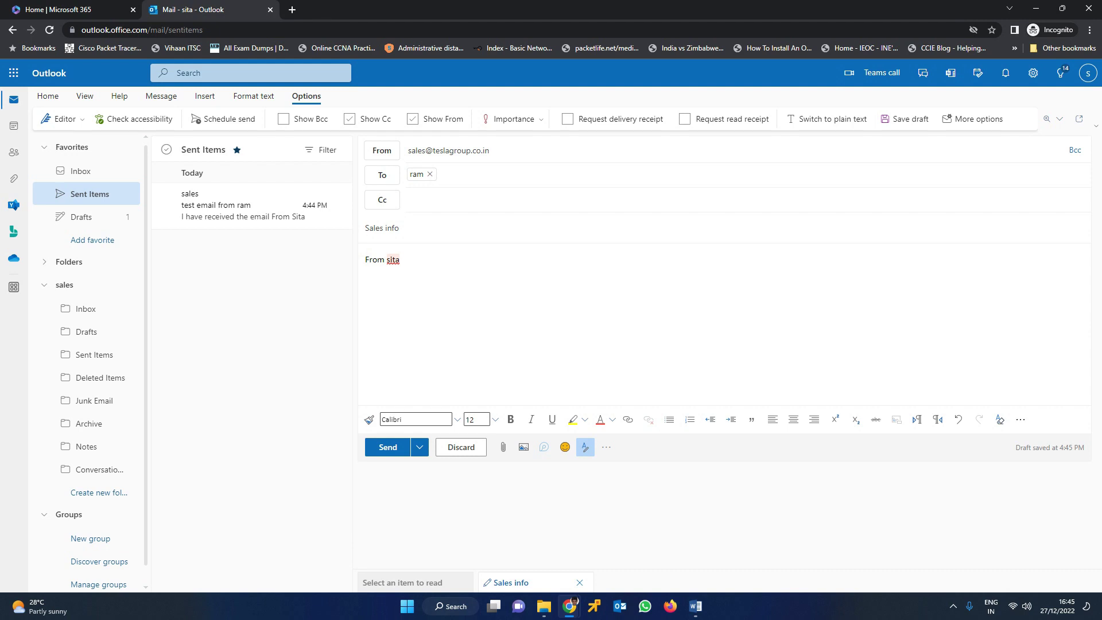
pyautogui.click(387, 447)
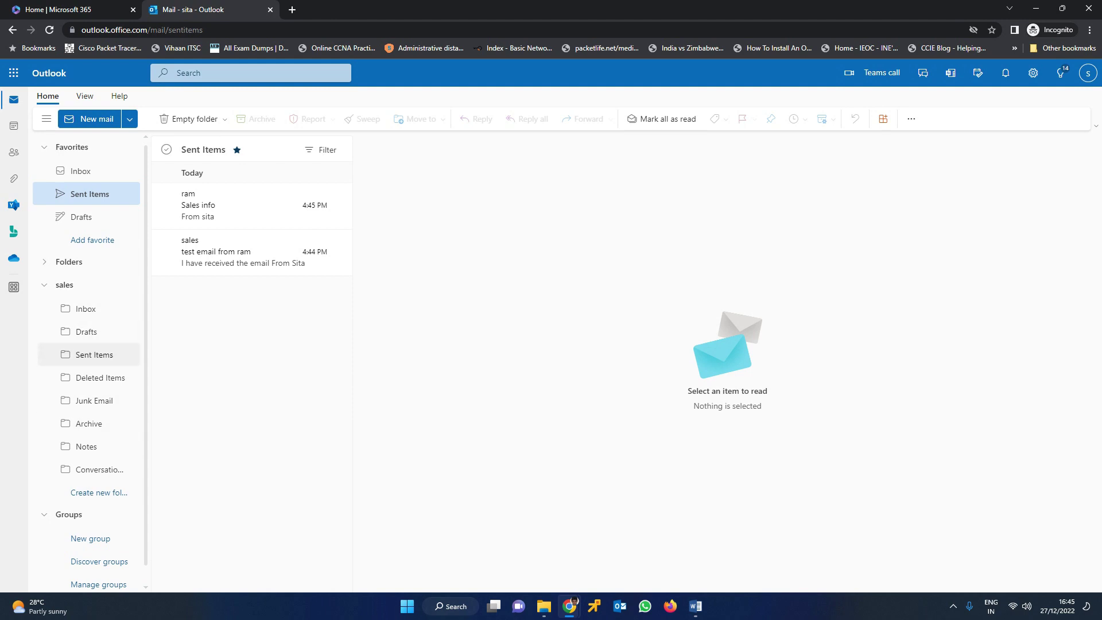
# Open the sales Sent Items and its test email, visit the sales Inbox, then return.
pyautogui.click(95, 354)
pyautogui.click(216, 184)
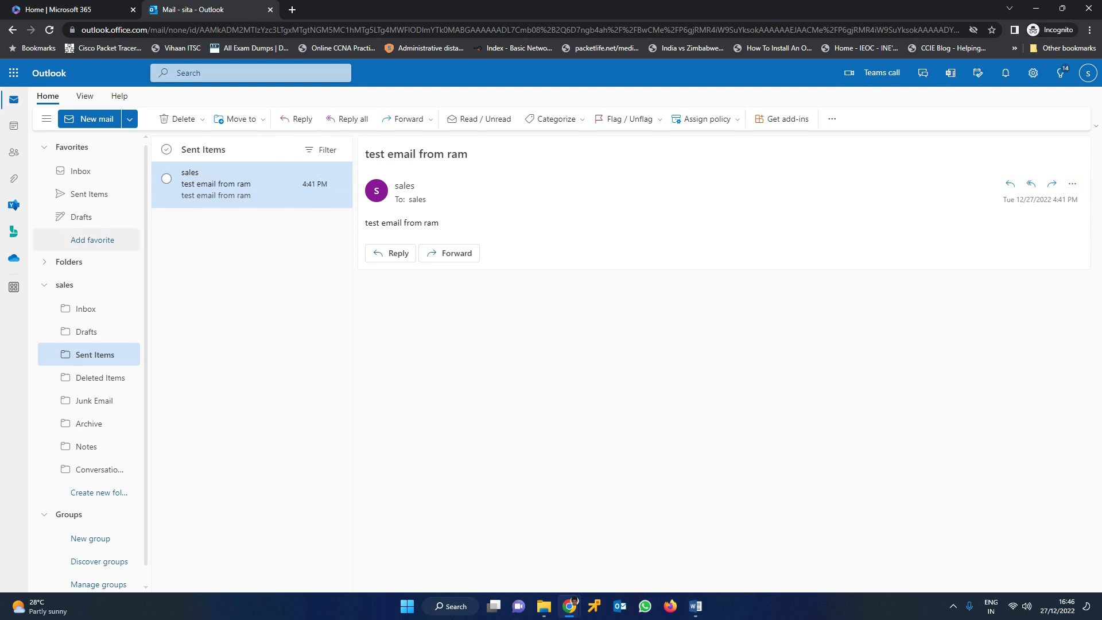
pyautogui.click(86, 308)
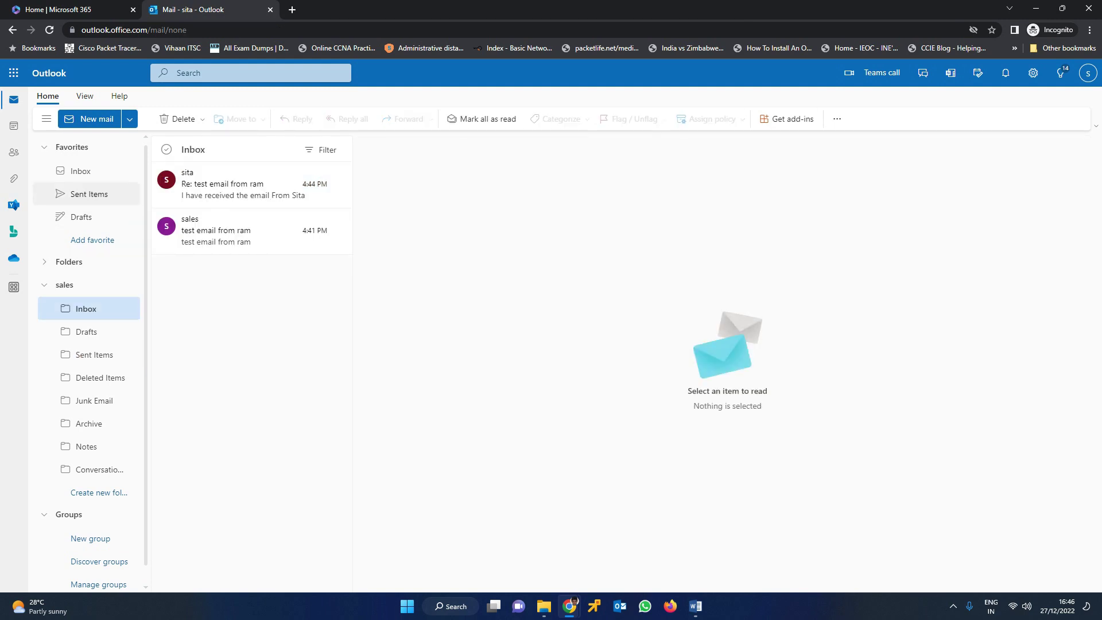
pyautogui.click(92, 355)
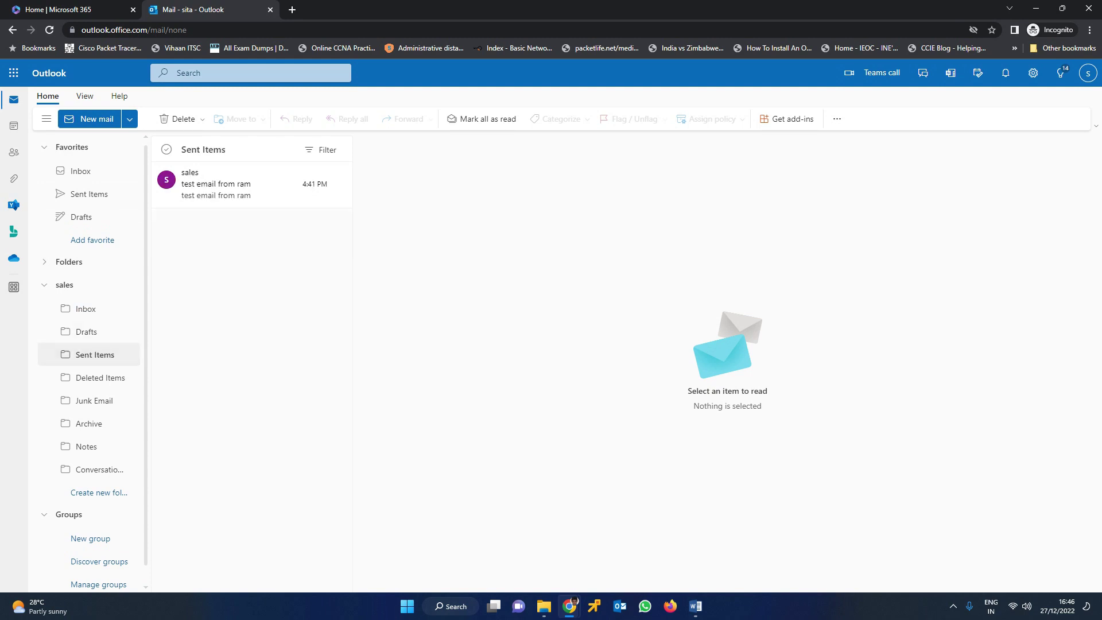